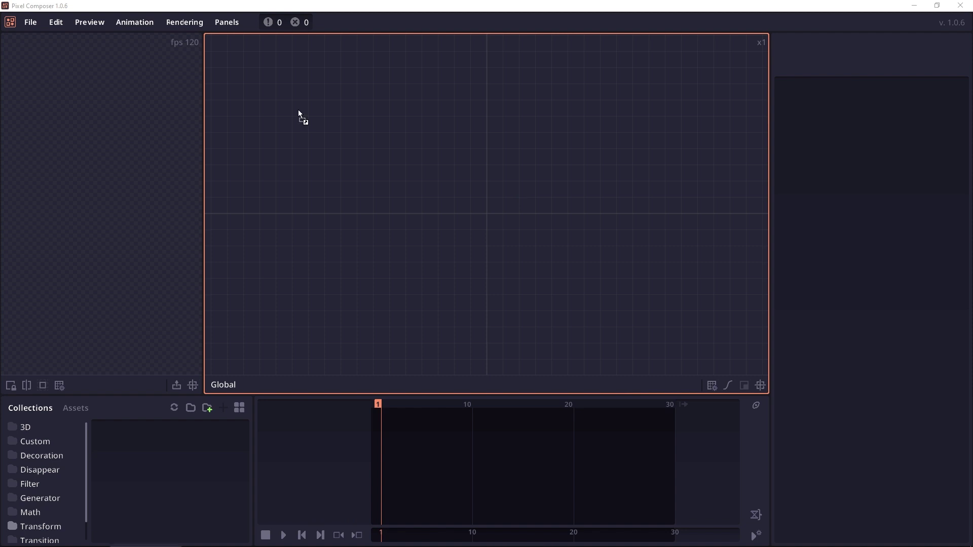
Add the green apple image to the node graph and chain Outline nodes from its output
drag(511, 203, 454, 217)
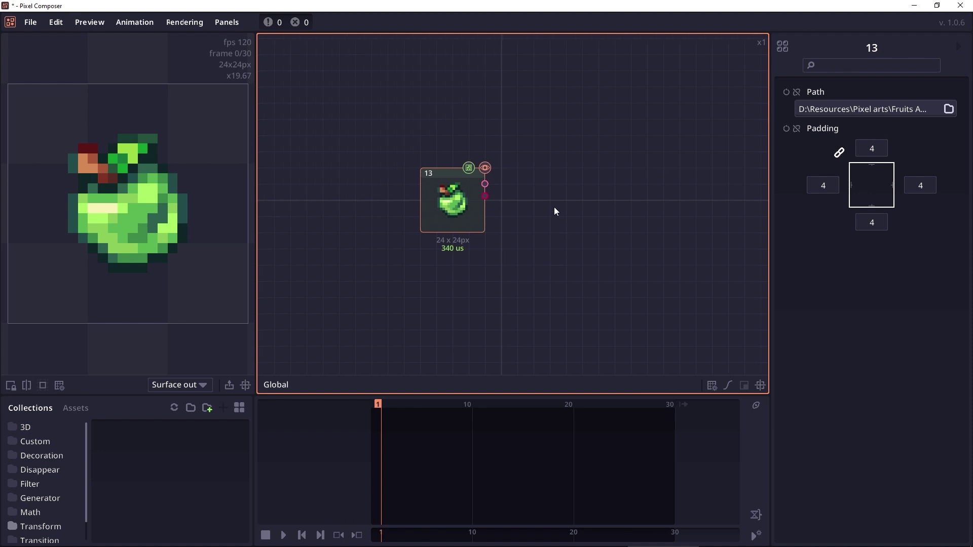
drag(541, 208, 519, 220)
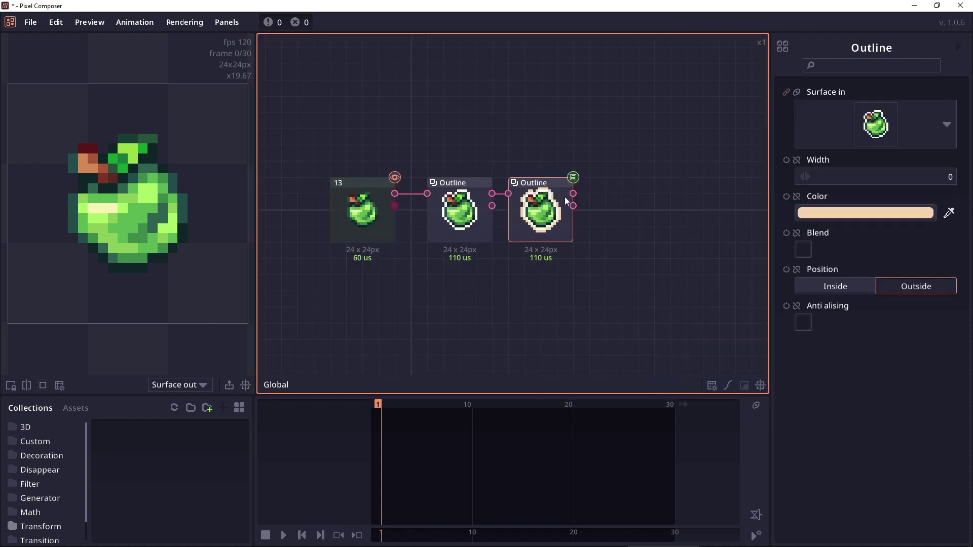
Move the three chained Outline nodes together to above the apple image node's row
drag(662, 327, 441, 192)
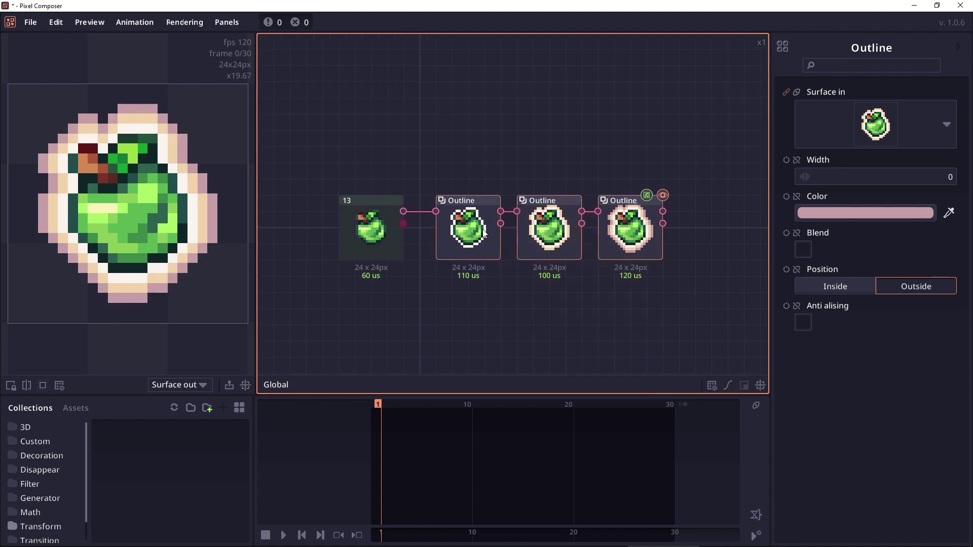
drag(488, 235, 486, 136)
click(485, 204)
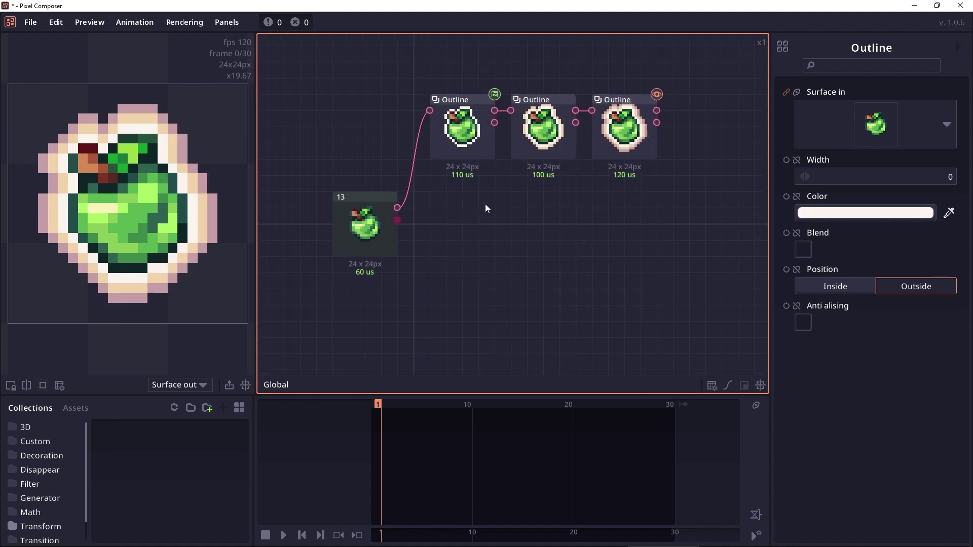
Add a Loop node beside the apple image node and open its inner graph
right_click(437, 197)
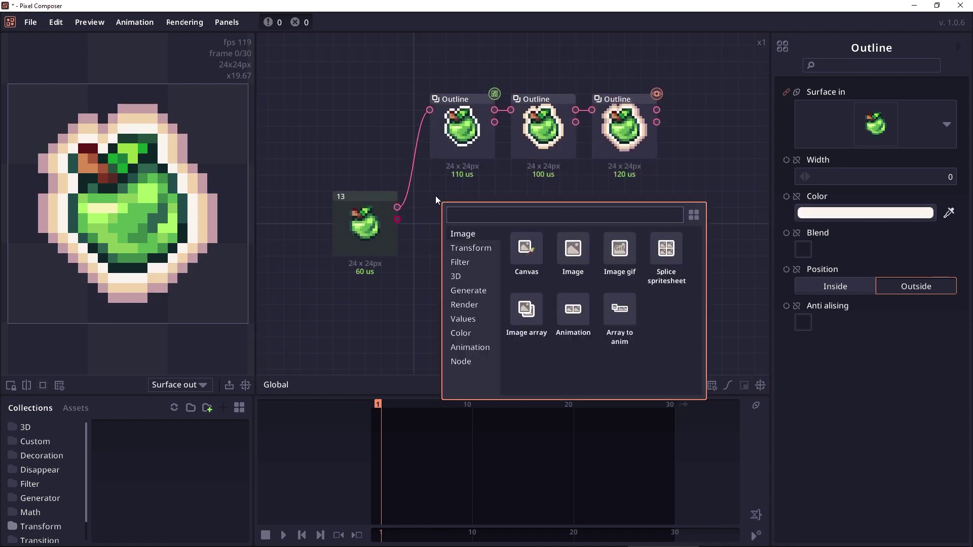
click(476, 363)
click(614, 252)
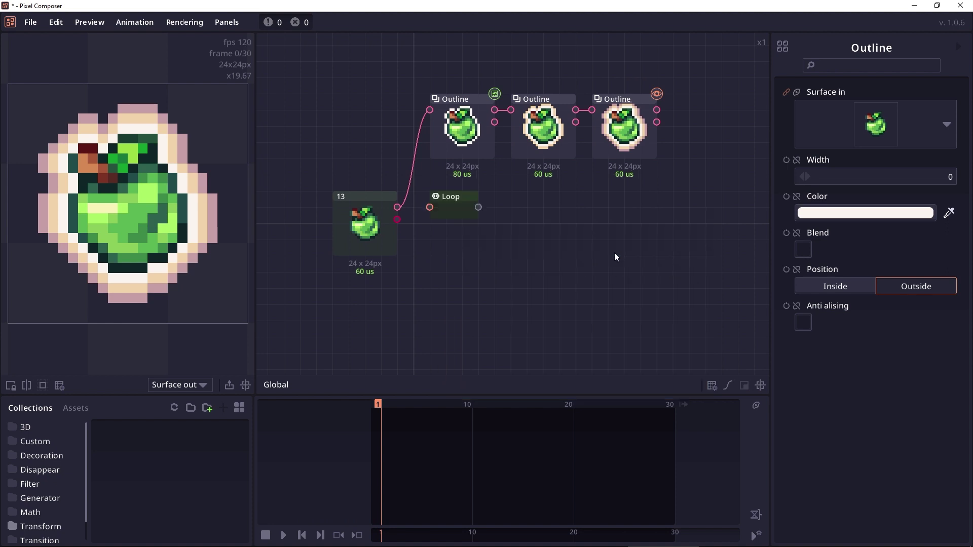
double_click(452, 204)
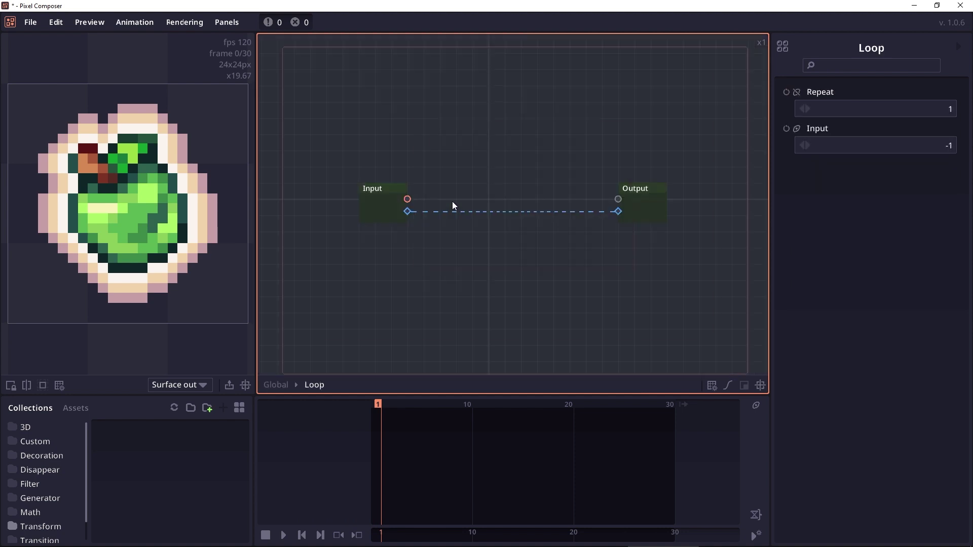
Inspect the settings of the Input and Output nodes inside the loop
drag(330, 155, 743, 291)
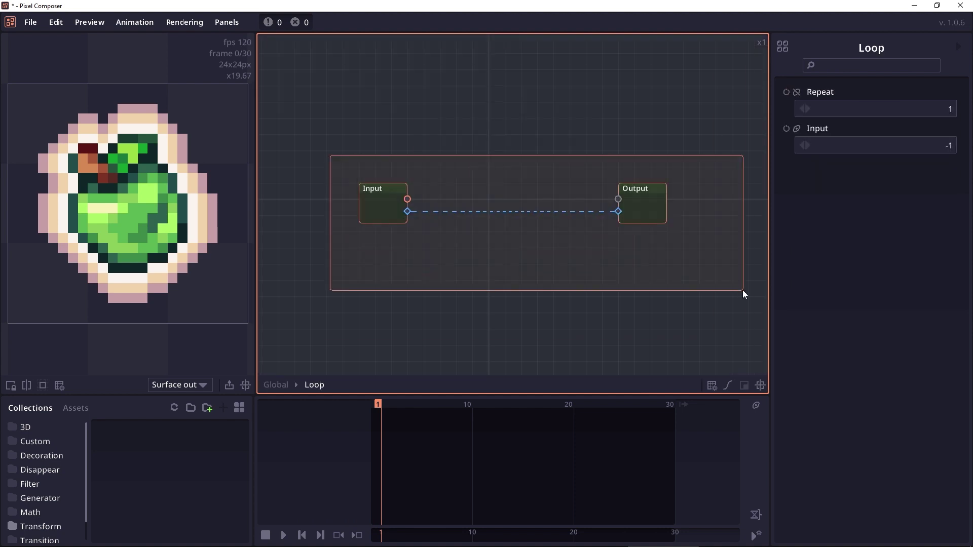
click(387, 192)
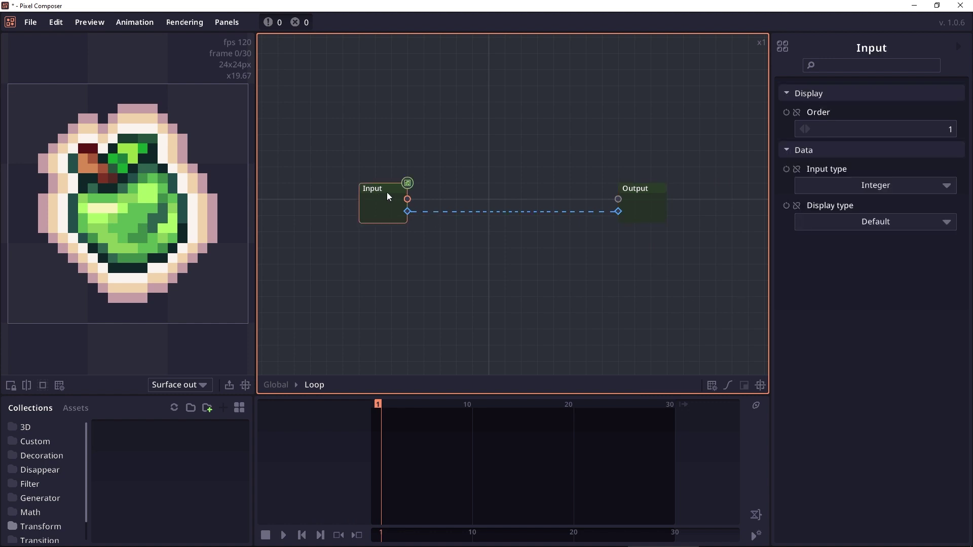
click(651, 196)
click(366, 205)
click(601, 272)
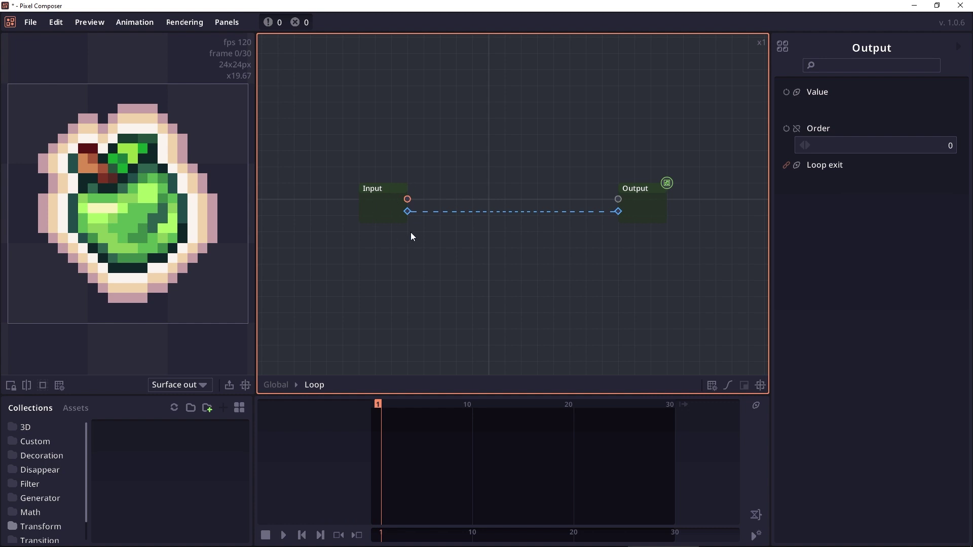
Set the input type of the loop's Input node to Surface
click(375, 192)
click(831, 189)
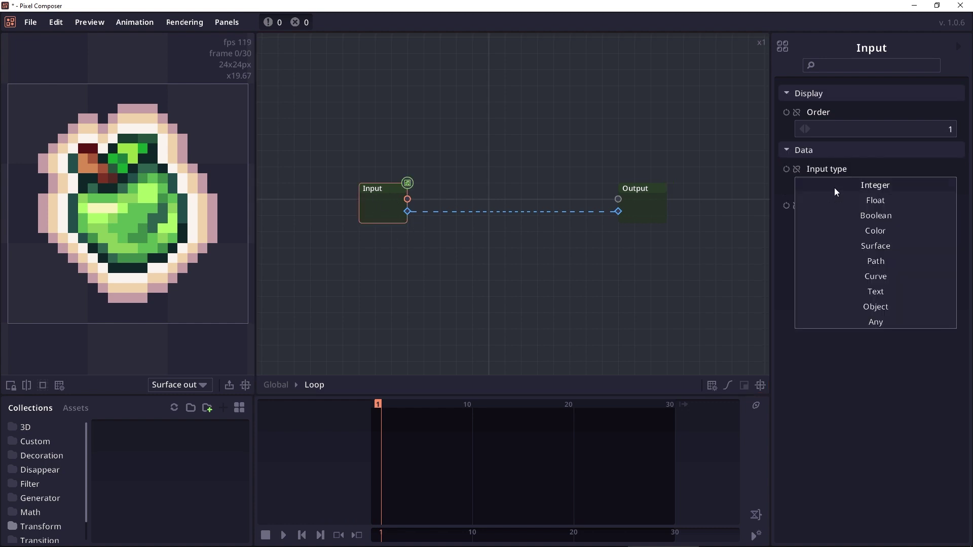
click(872, 250)
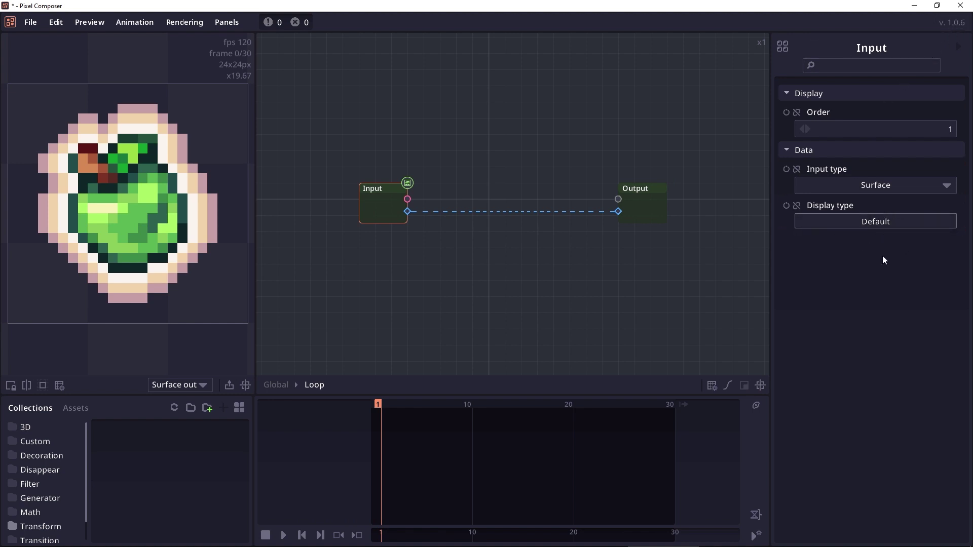
Add an Outline node inside the loop and connect it between the Input and Output nodes
drag(413, 200, 479, 200)
text(outl)
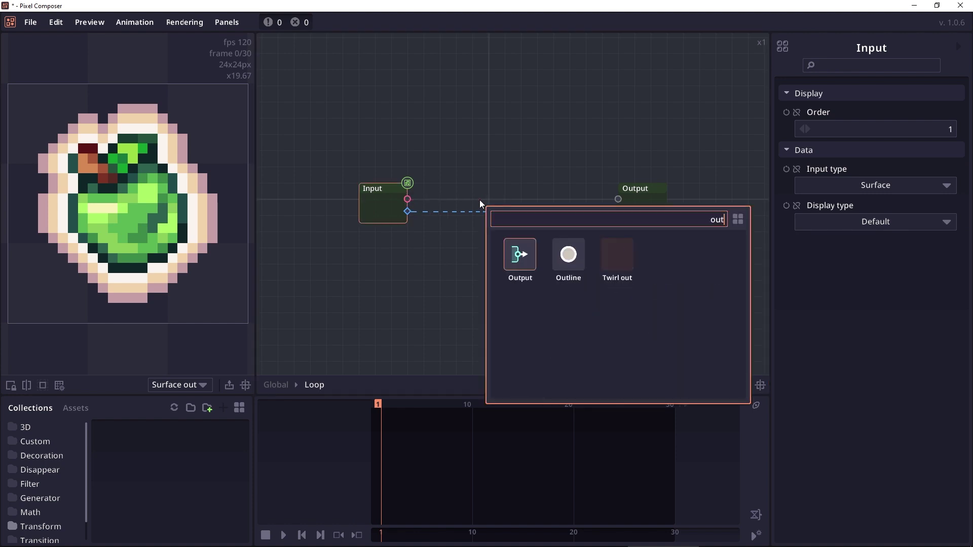
key(Return)
click(504, 210)
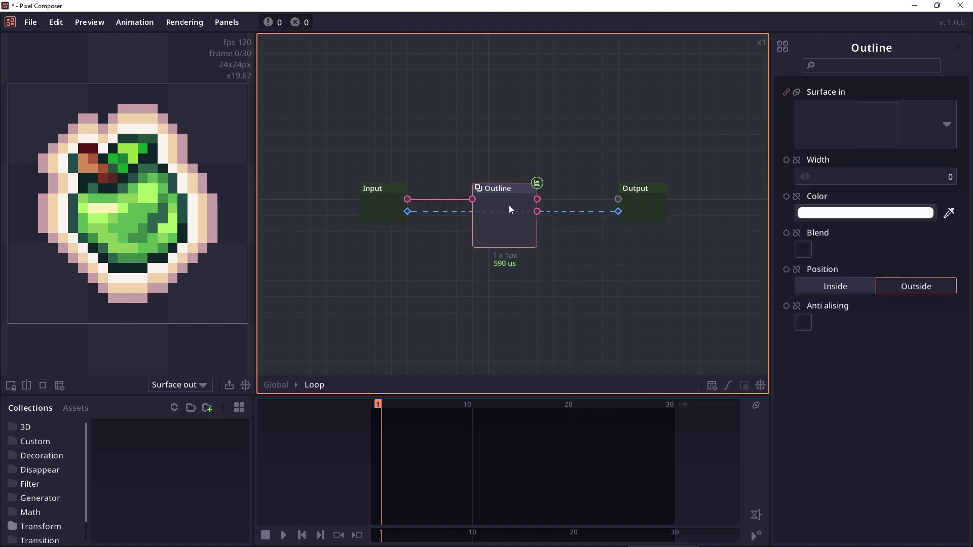
drag(537, 199, 621, 199)
In the global graph, connect the apple image to the Loop node's input and preview the Loop's output
click(266, 386)
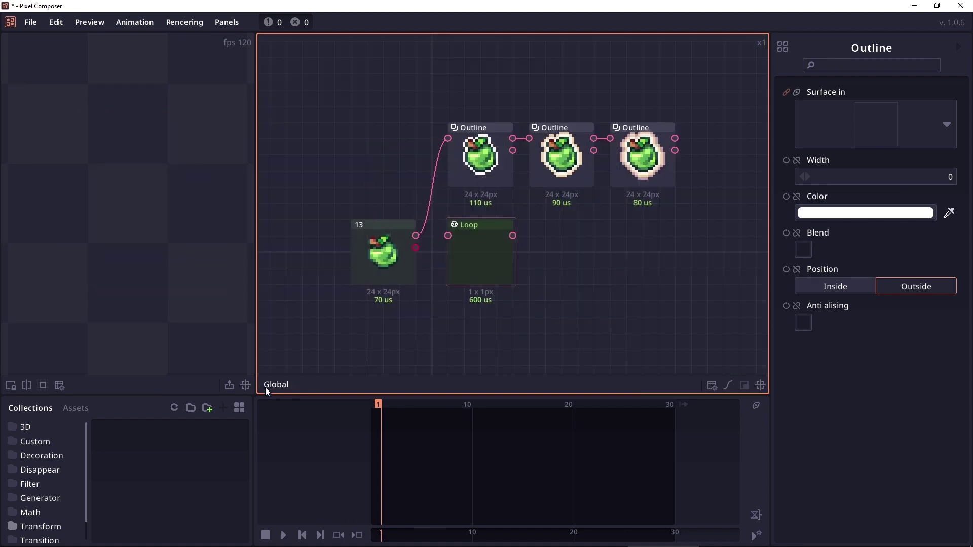
click(489, 241)
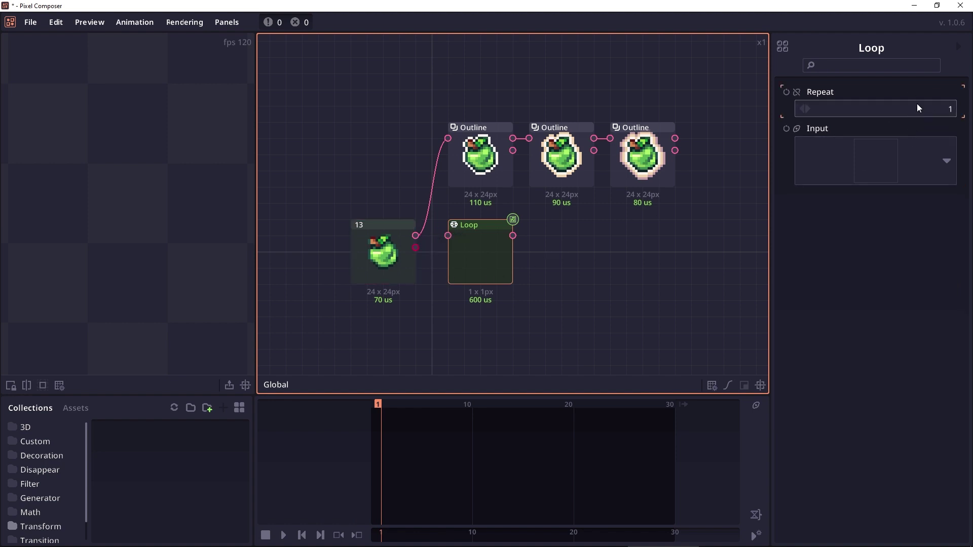
click(405, 228)
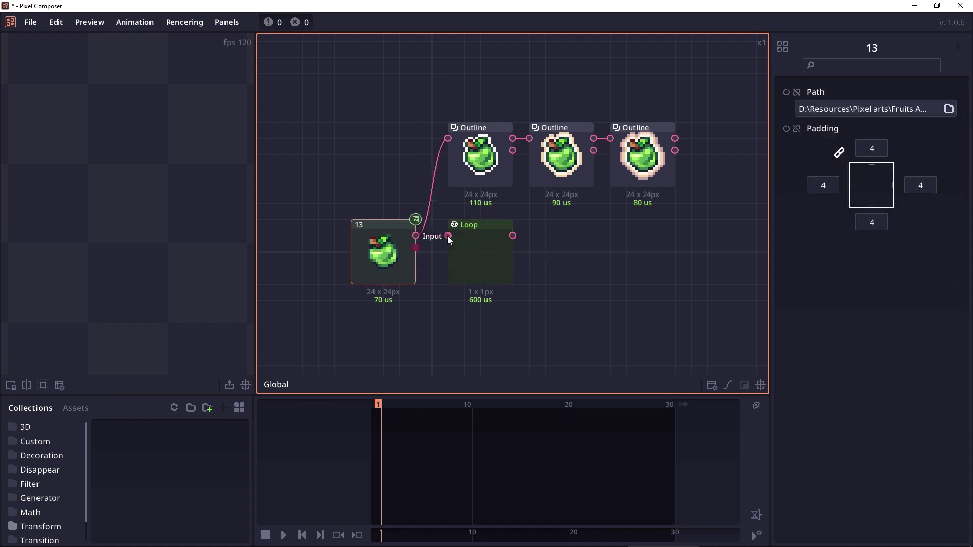
drag(449, 239, 450, 244)
right_click(491, 252)
click(528, 259)
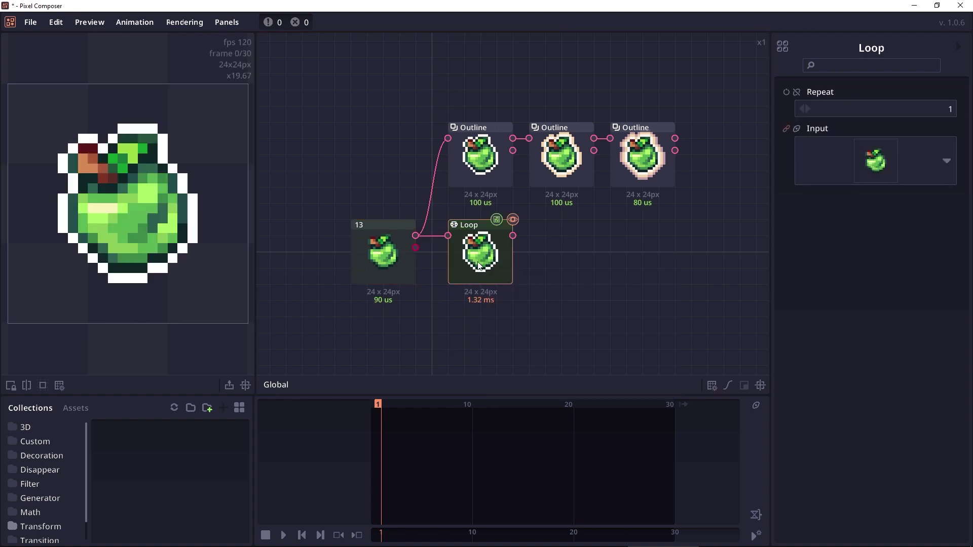
Set the Loop node's Repeat value to 4
click(859, 114)
key(BackSpace)
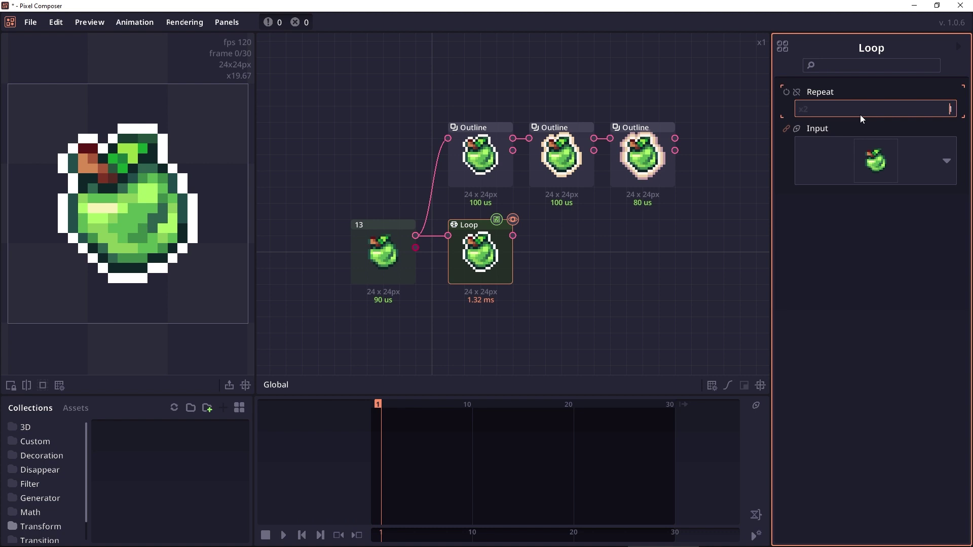
text(4)
key(Return)
click(528, 215)
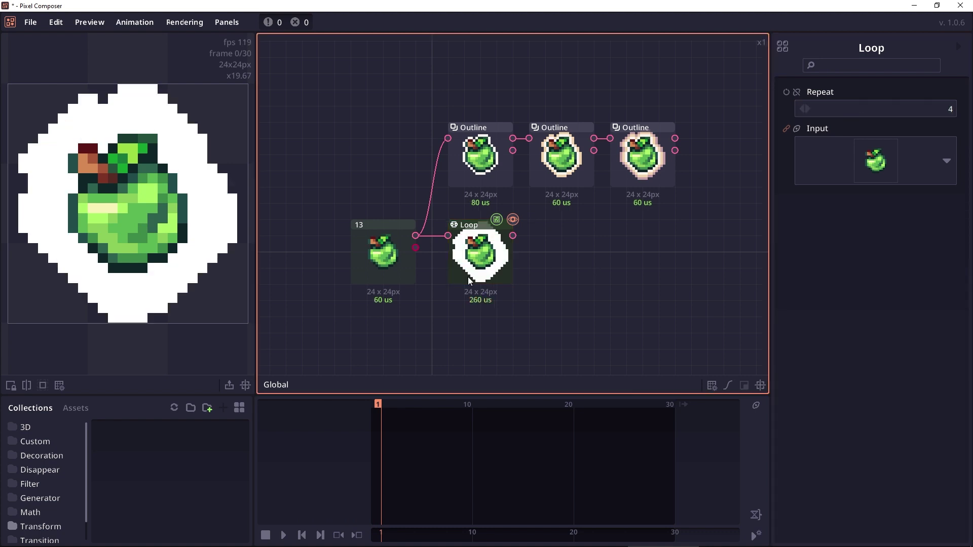
click(474, 269)
drag(597, 222, 547, 238)
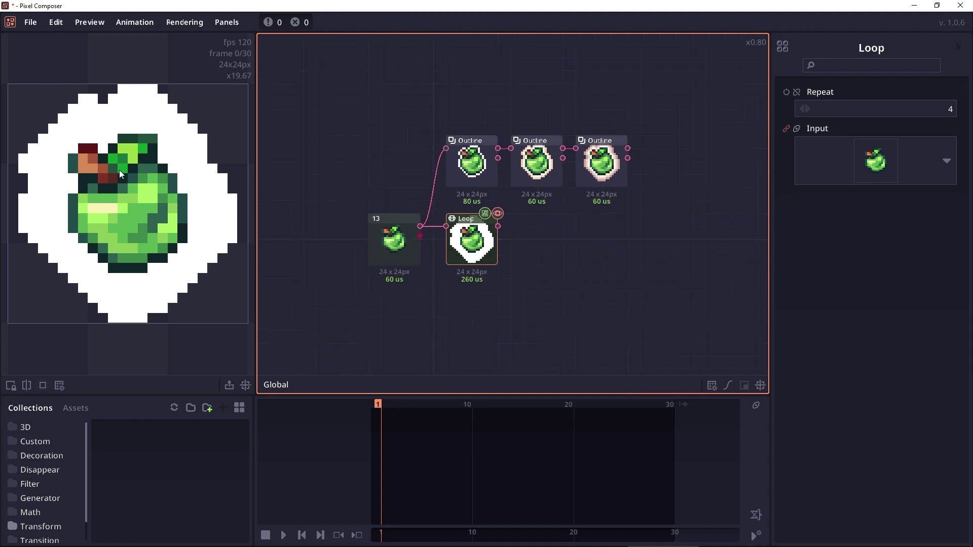
drag(583, 215, 592, 194)
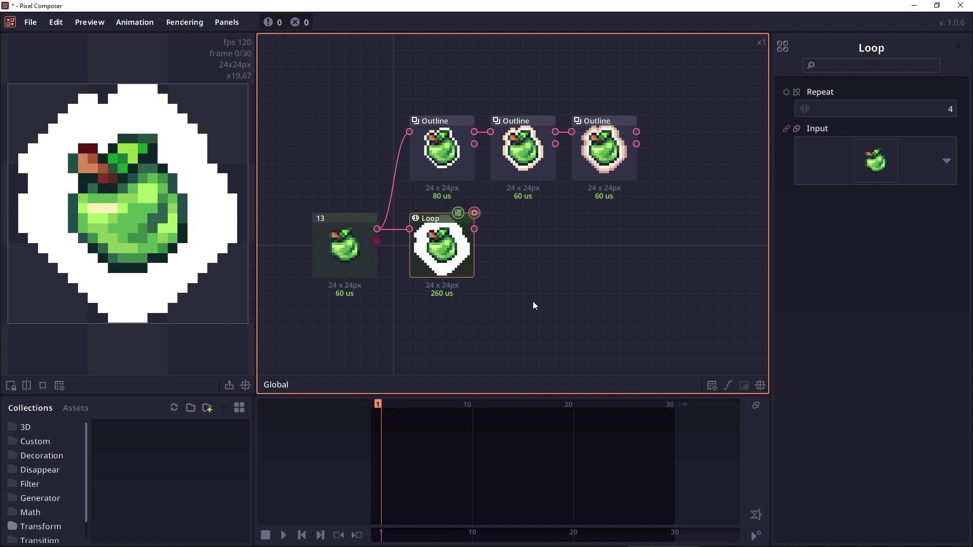
Add a Palette node below the loop's Input node, using six colours from white through peach, pink, purple and blue to dark navy
double_click(459, 255)
right_click(379, 236)
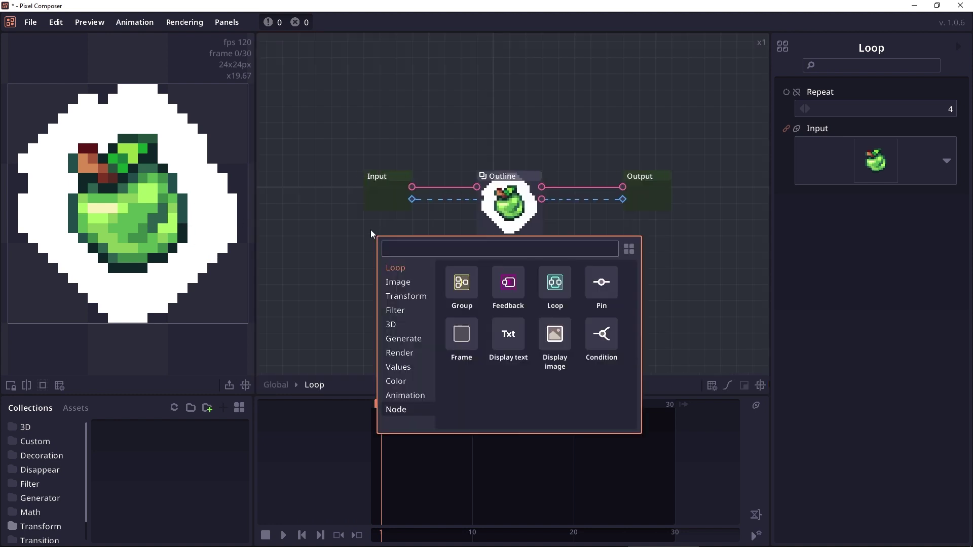
click(416, 382)
click(601, 282)
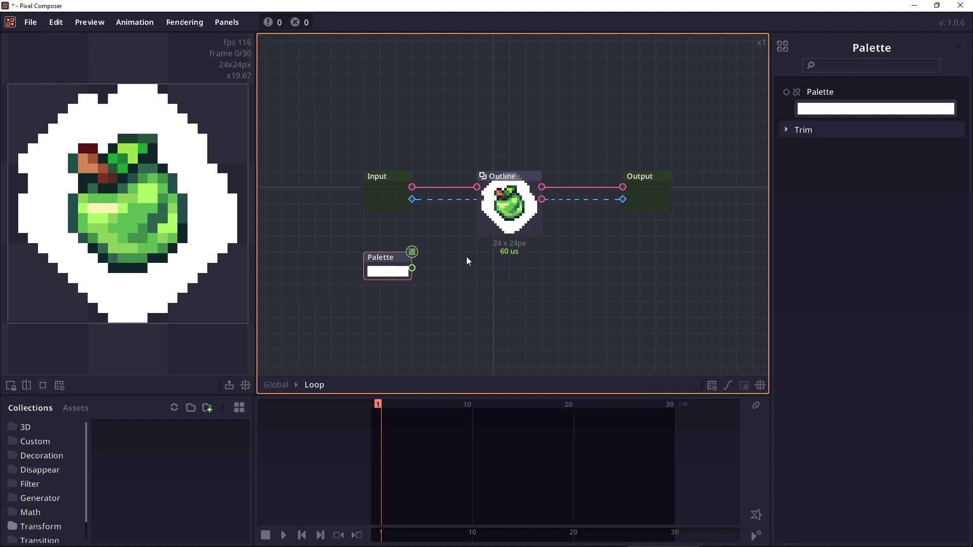
click(880, 109)
click(326, 321)
drag(378, 270, 379, 318)
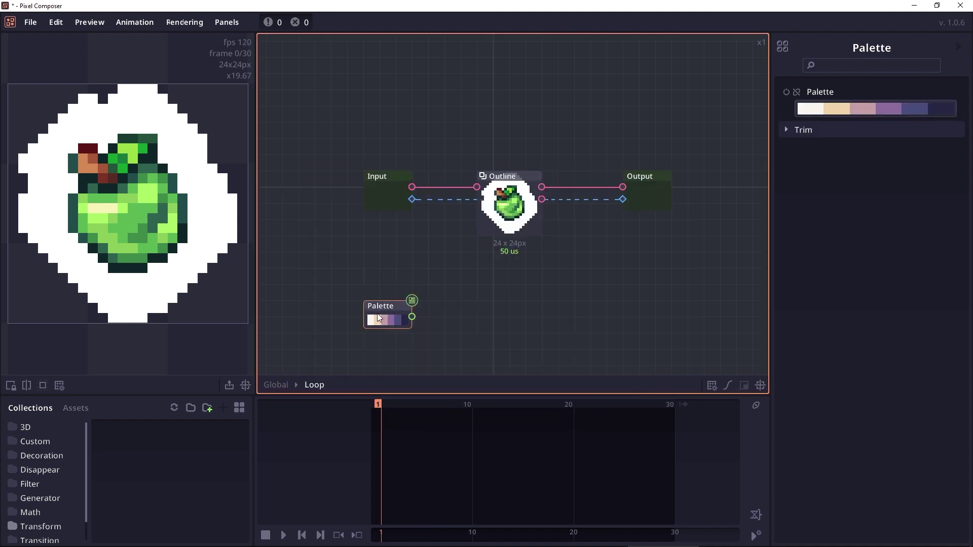
Add a loop Index node between the Input and Palette nodes inside the loop
double_click(366, 237)
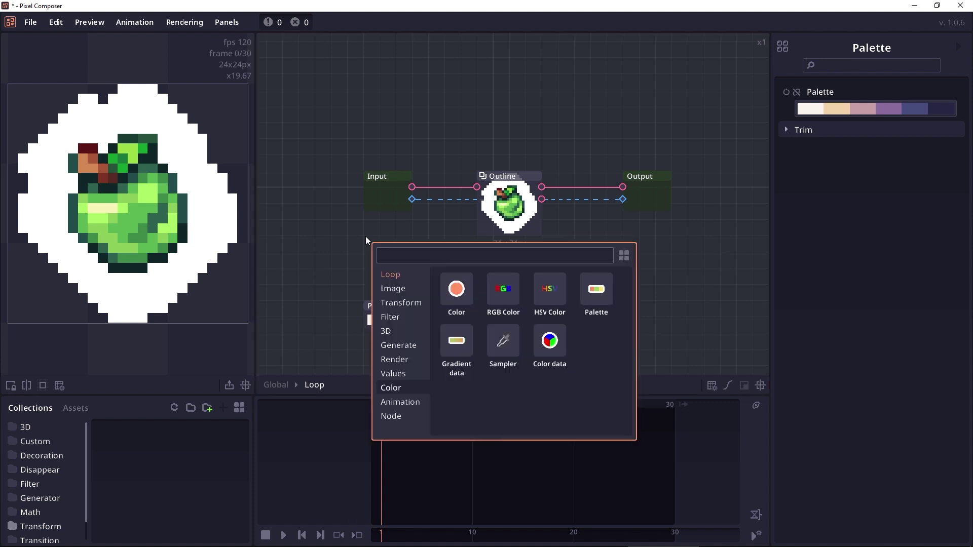
click(401, 275)
click(459, 290)
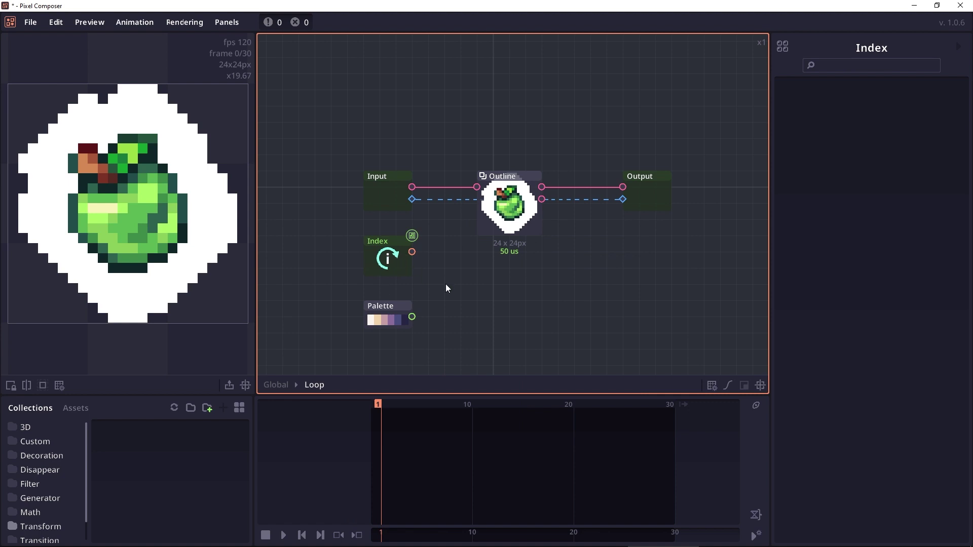
Review the Loop node's settings in the global graph and return to its inner graph
click(275, 384)
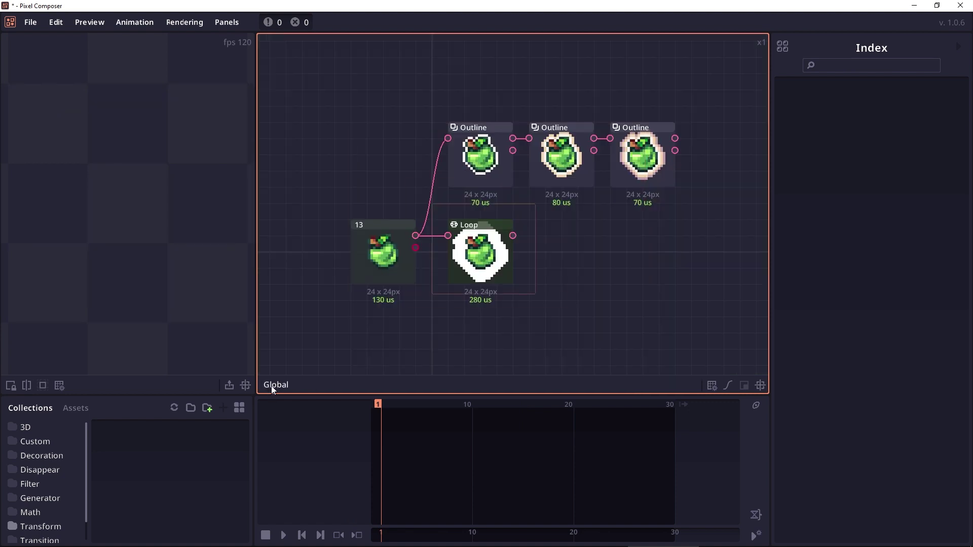
click(485, 276)
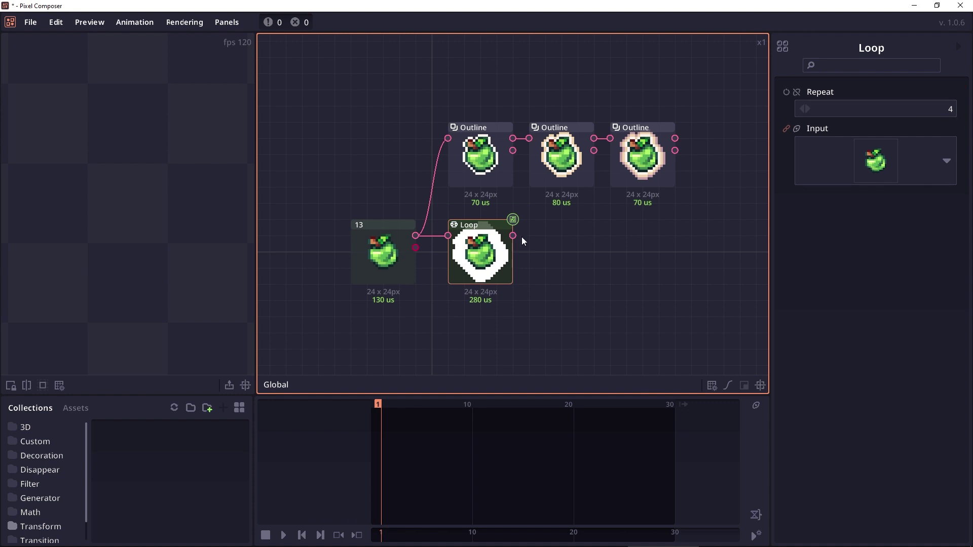
double_click(491, 258)
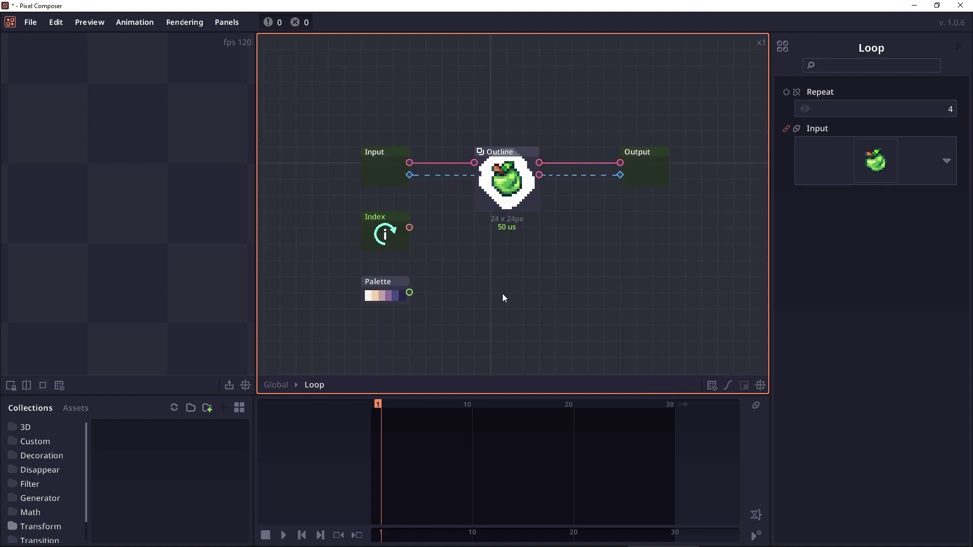
Add an Array Get node fed by the Palette and connect the loop Index node to its Index input
click(384, 237)
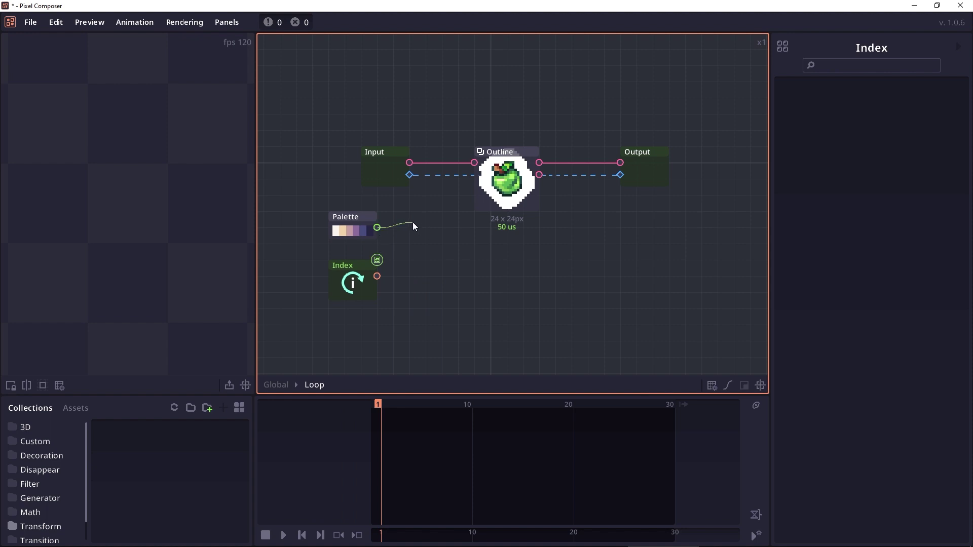
drag(413, 227, 415, 227)
click(442, 364)
scroll(533, 388, down, 3)
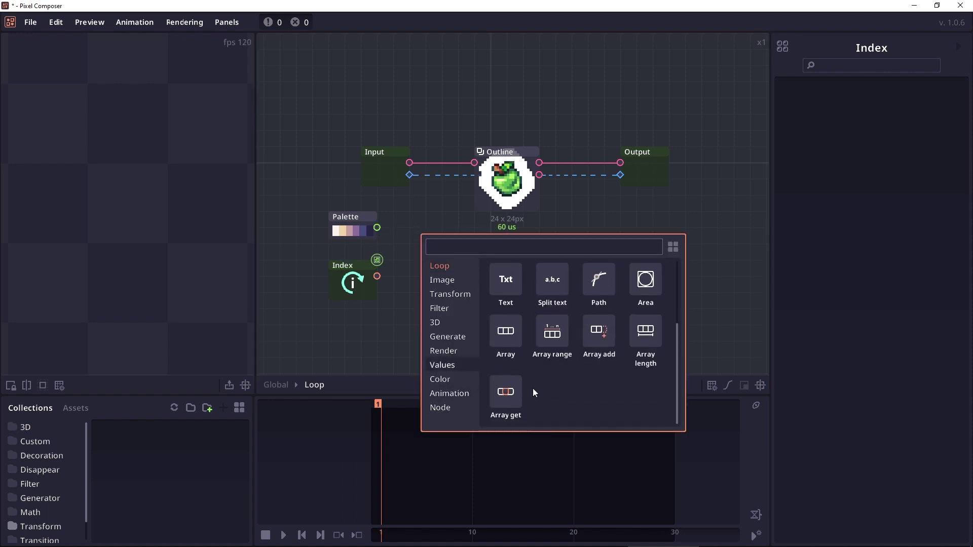
click(506, 391)
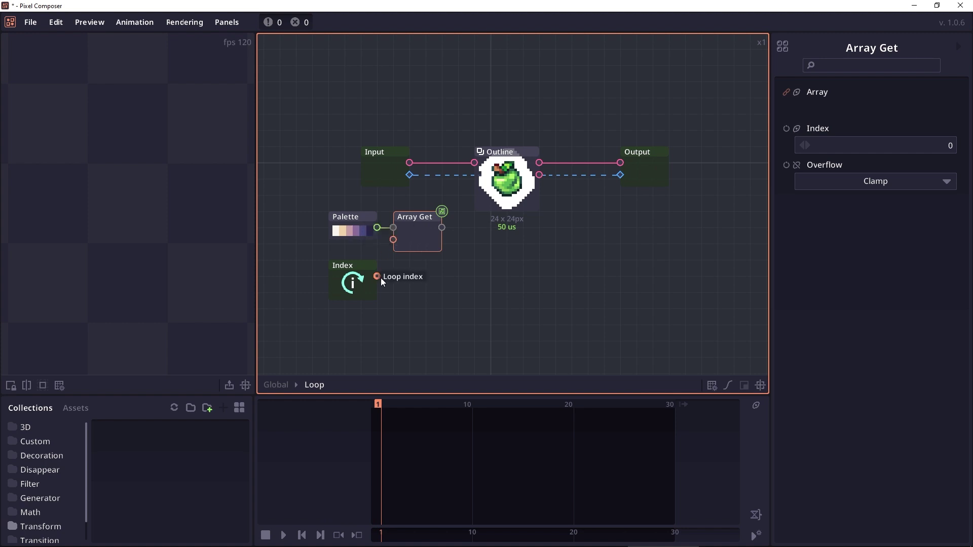
drag(378, 277, 394, 241)
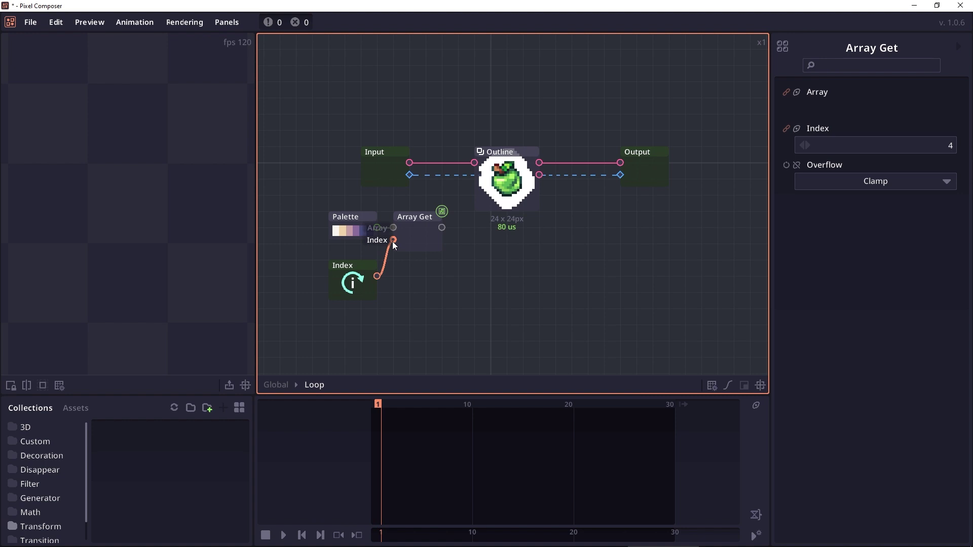
Expose the Outline node's Color as an input, connect the Array Get output to it, and preview the Outline
click(507, 183)
click(797, 198)
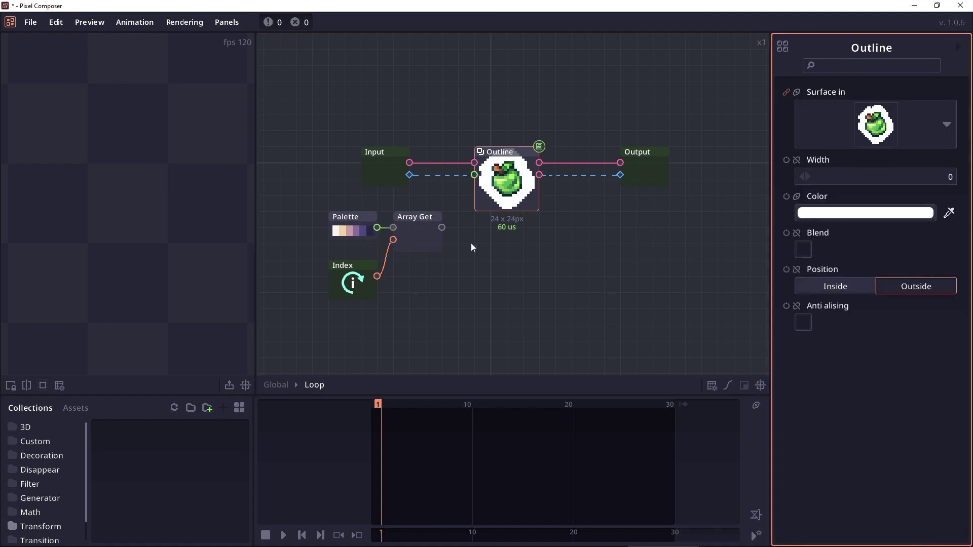
drag(442, 227, 474, 176)
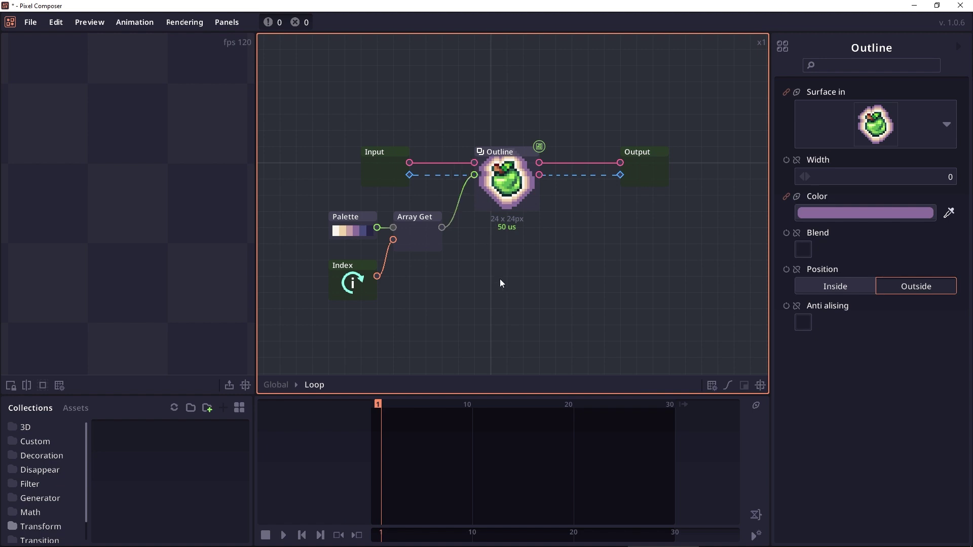
click(512, 201)
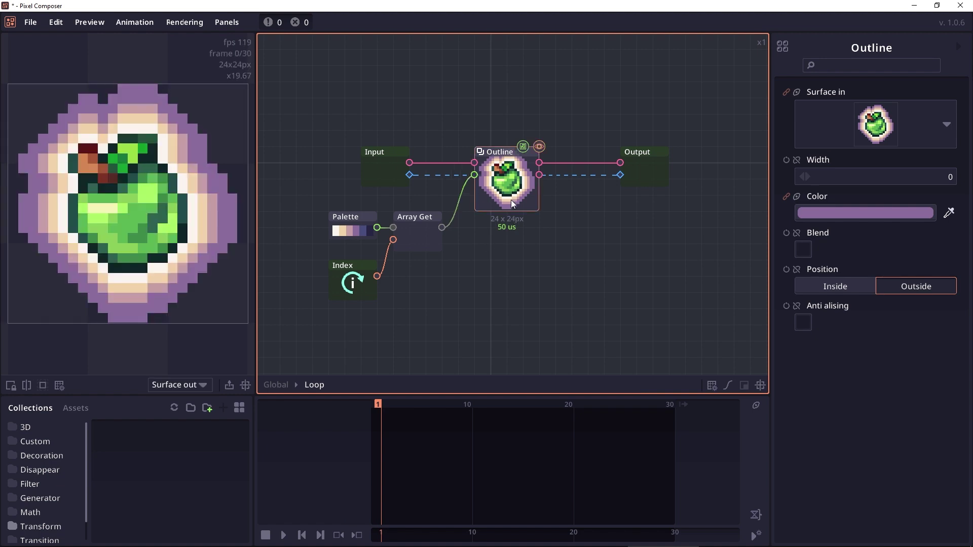
click(195, 229)
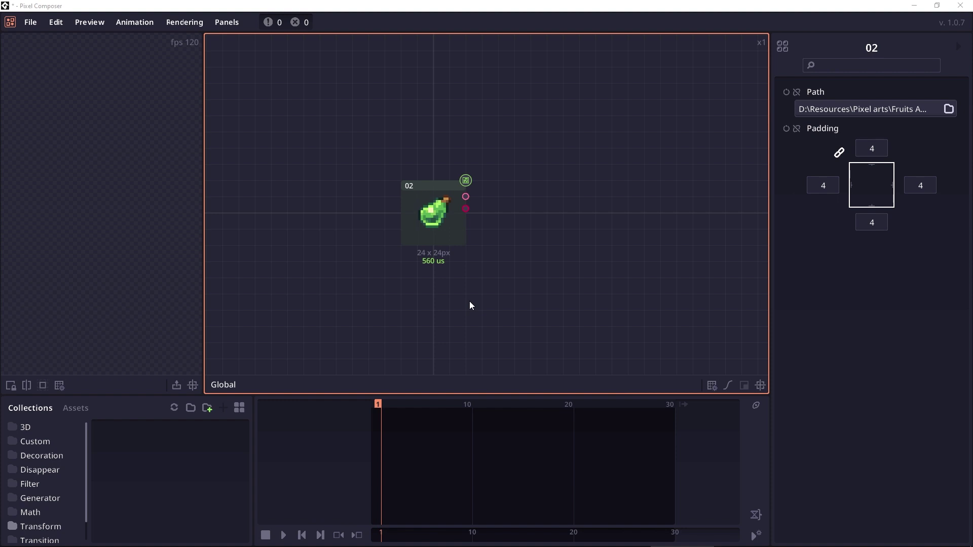
Add a Feedback node beside the 02 sprite node and open its inner graph
scroll(469, 301, right, 2)
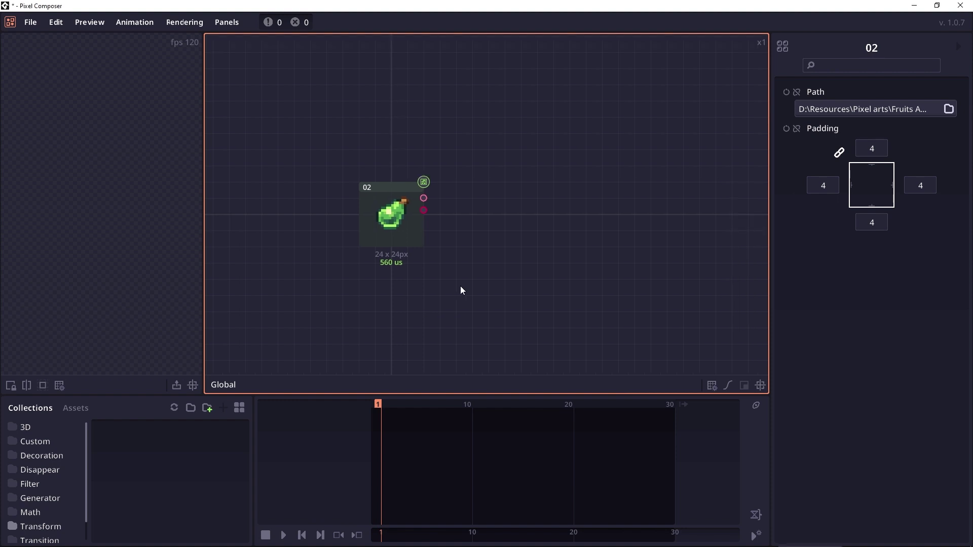
right_click(470, 201)
click(531, 372)
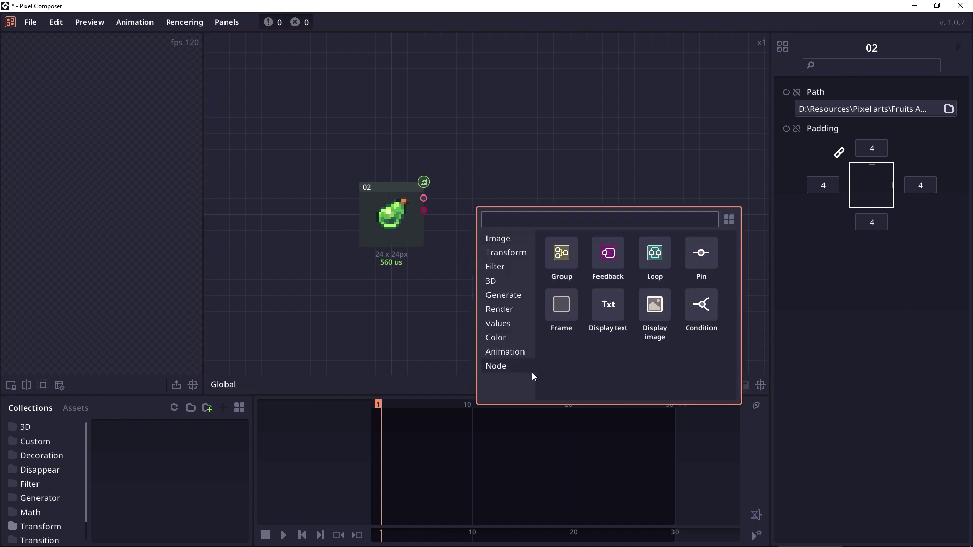
click(603, 263)
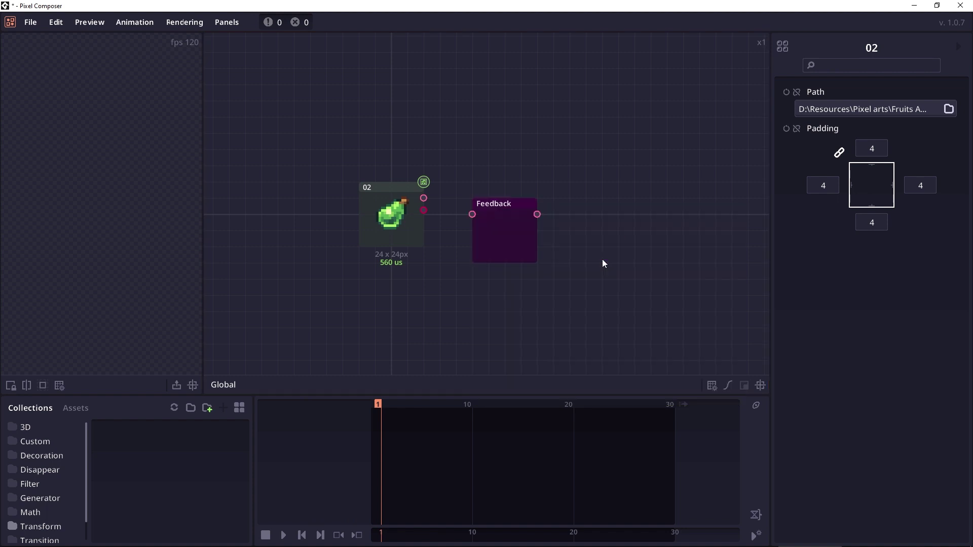
double_click(518, 209)
Examine the settings of the Input and Output nodes inside the Feedback node and the feedback link joining them
click(357, 190)
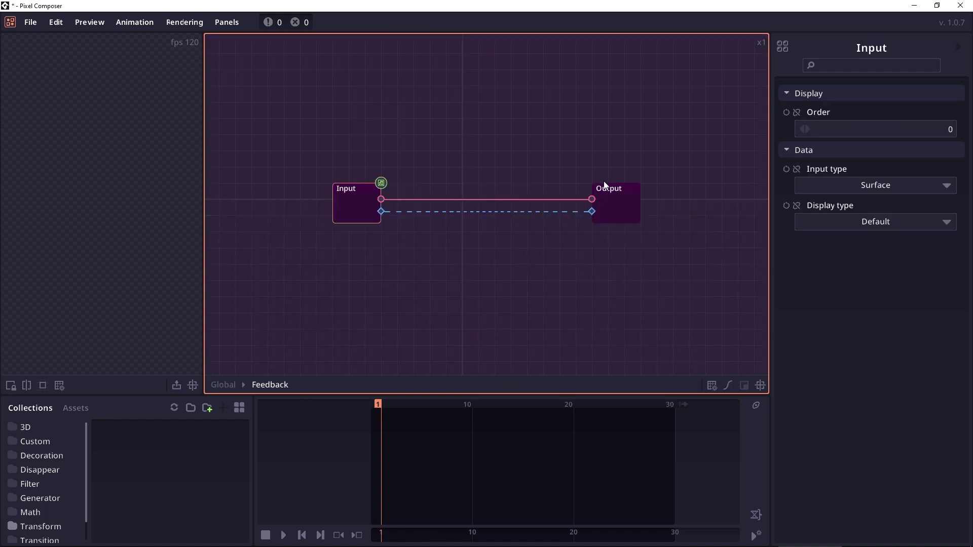
click(606, 188)
click(378, 190)
click(612, 201)
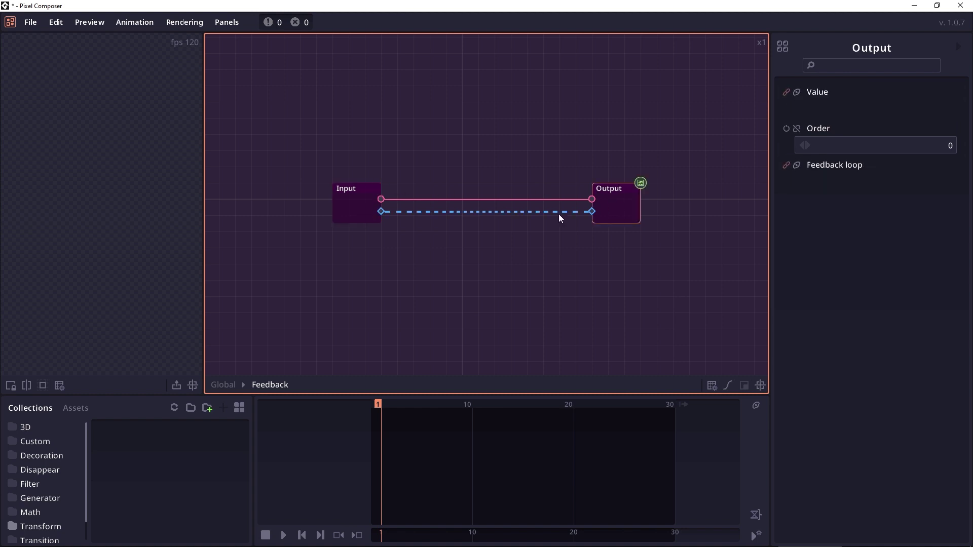
click(342, 211)
click(602, 210)
Insert an Outline node between the feedback's Input and Output, and connect the 02 sprite's surface to the Feedback node in the global graph
double_click(457, 200)
text(outl)
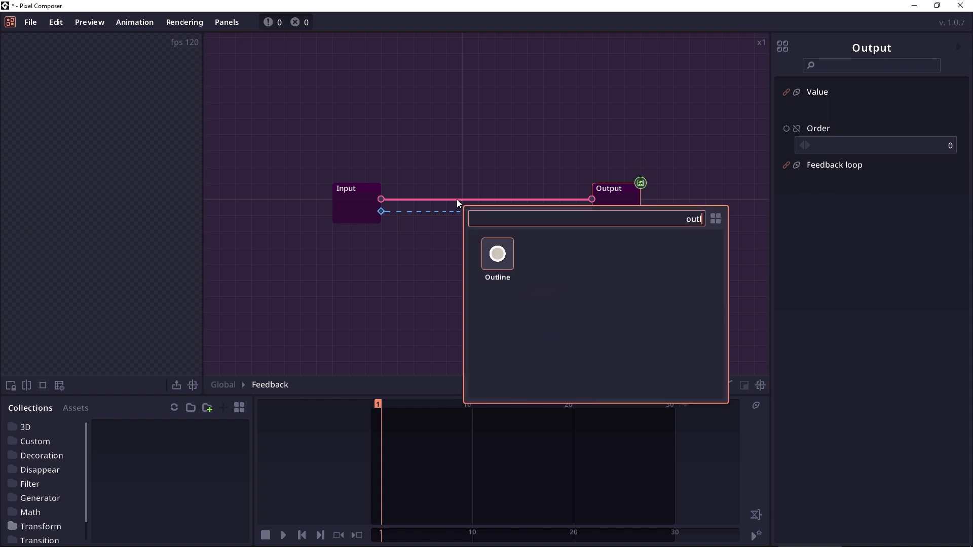
key(Return)
key(Escape)
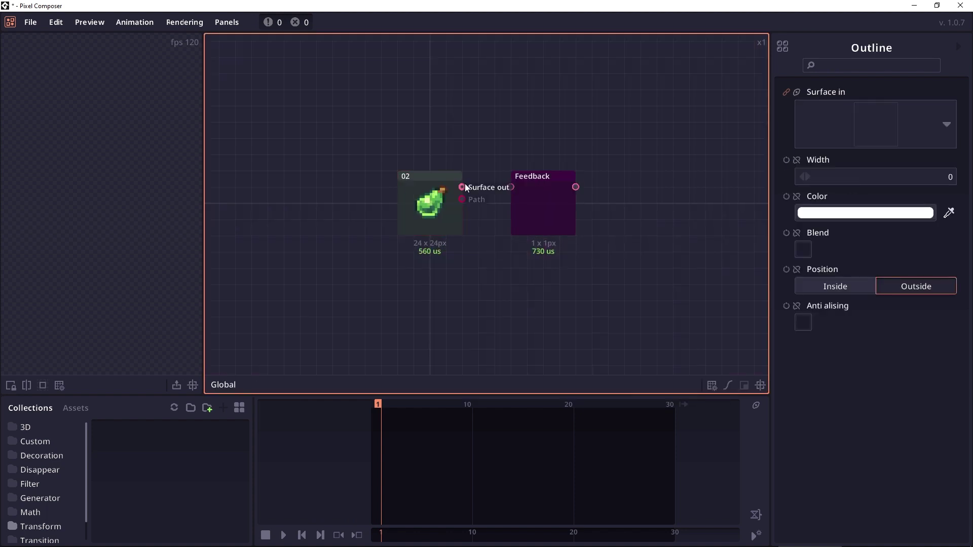
drag(510, 188, 511, 187)
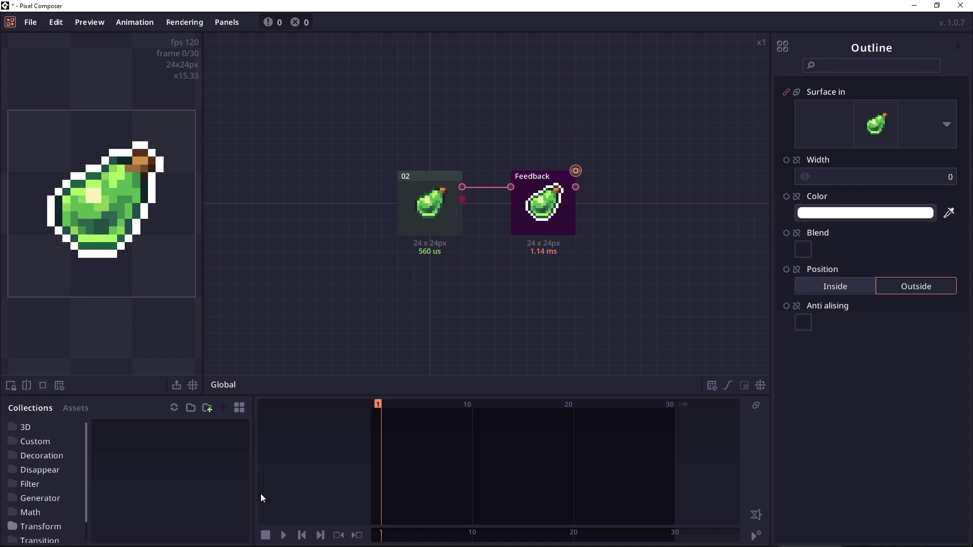
Play the animation and compare frames 1 and 2 to check how the feedback outline grows
click(290, 540)
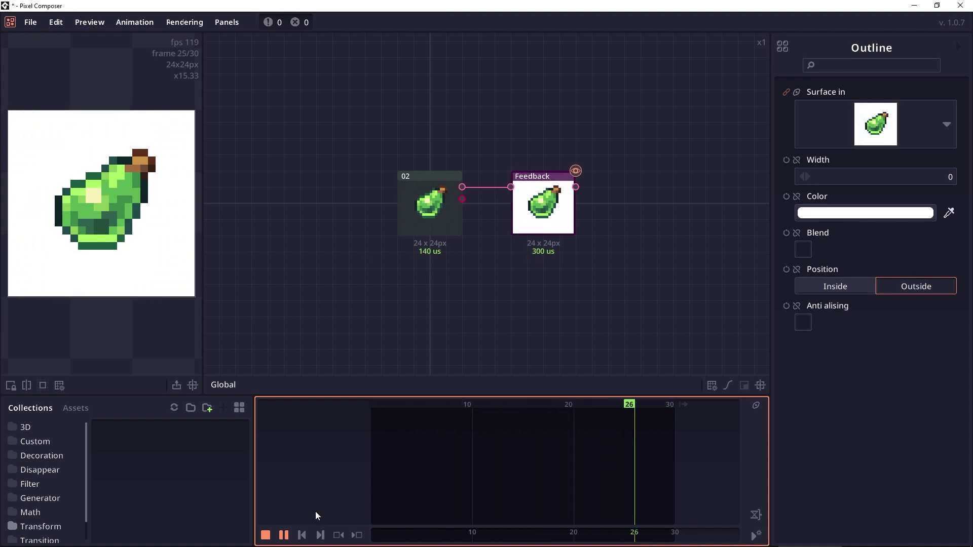
click(284, 536)
drag(428, 406, 369, 400)
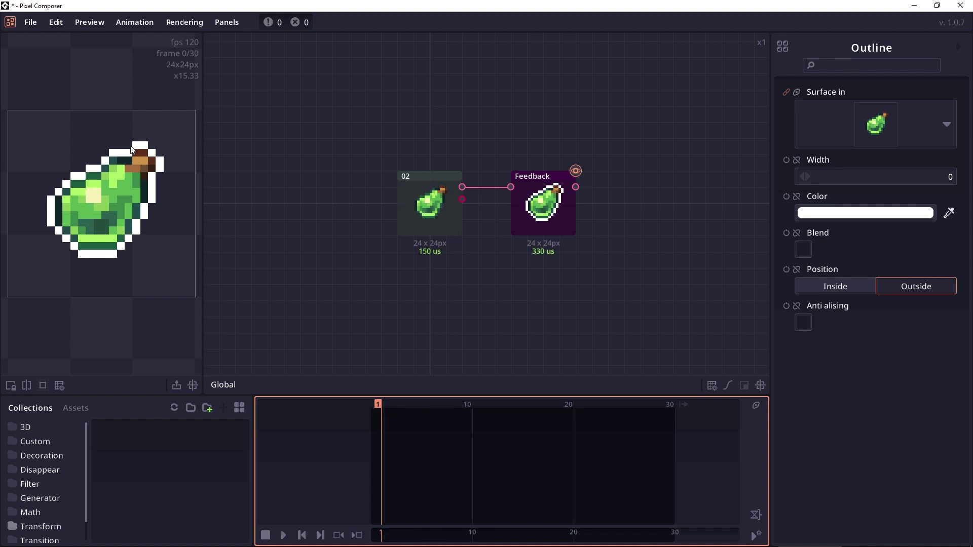
click(388, 403)
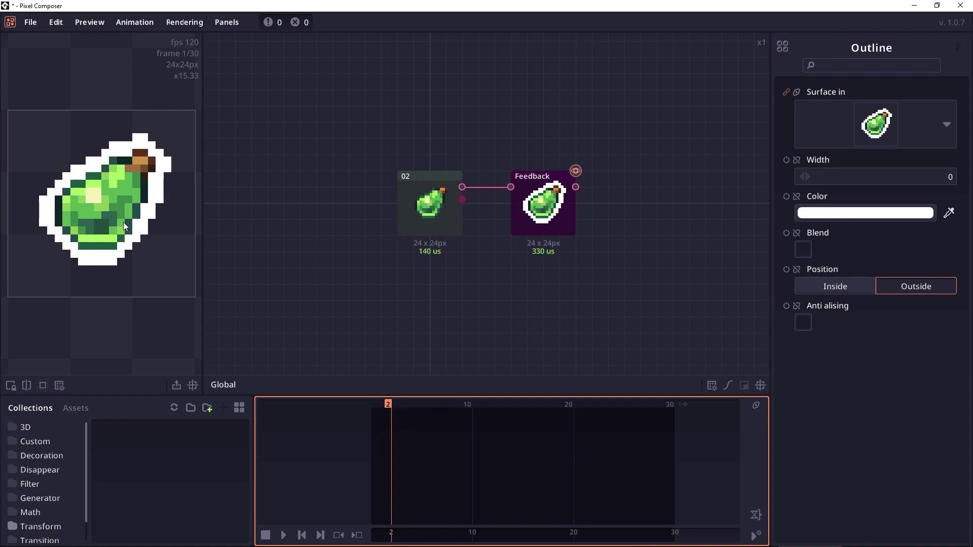
click(284, 535)
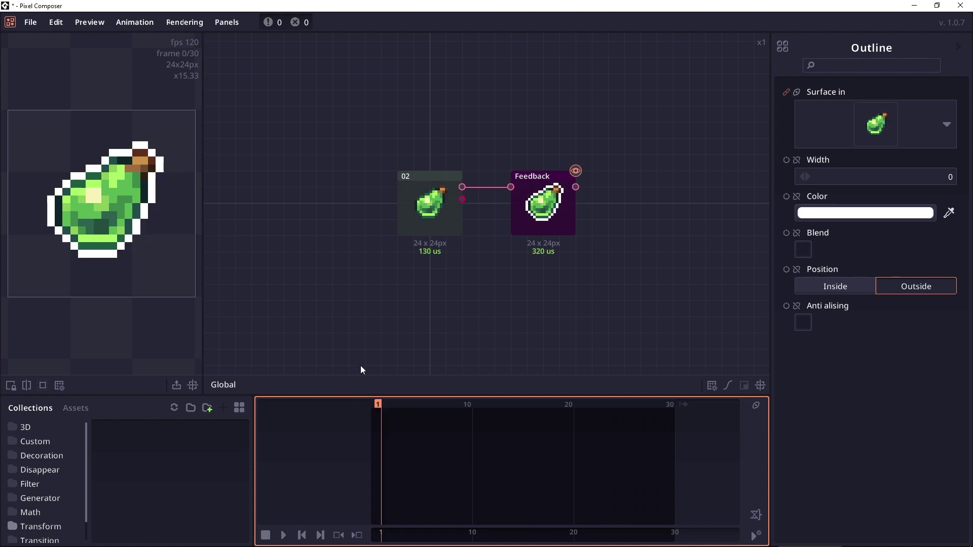
Inside the Feedback node, add a Palette node below Input with six colours from white through peach, pink, purple and blue to dark navy
double_click(557, 195)
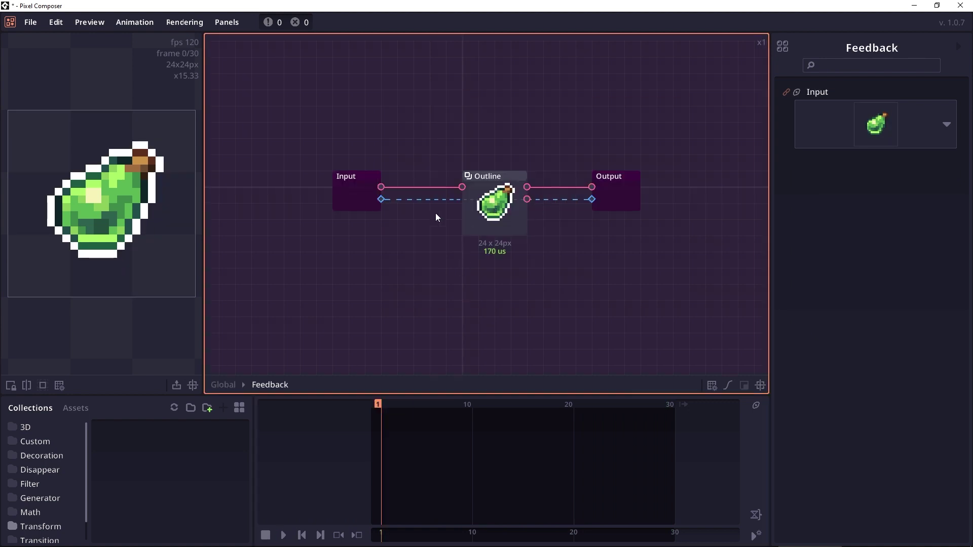
click(478, 219)
click(332, 199)
right_click(324, 260)
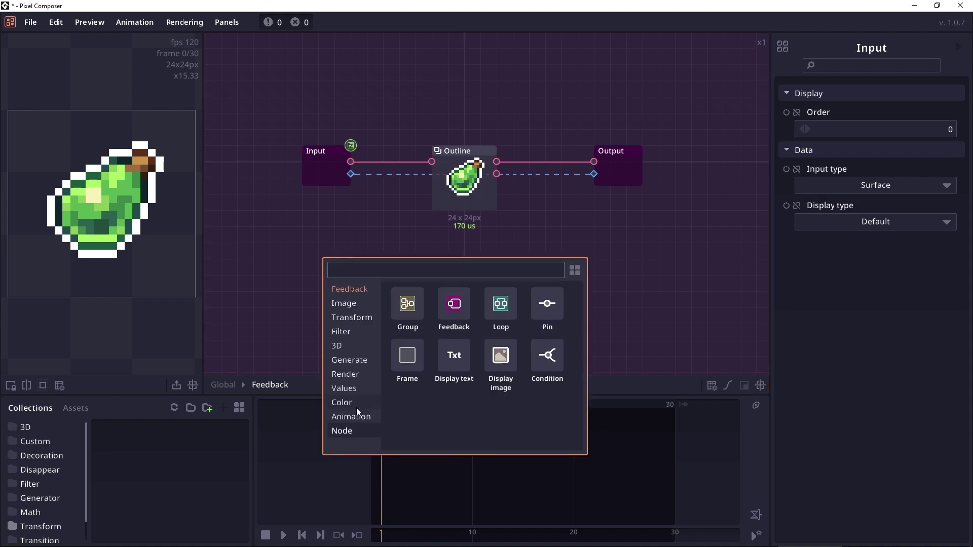
click(358, 406)
click(546, 304)
drag(369, 280, 339, 233)
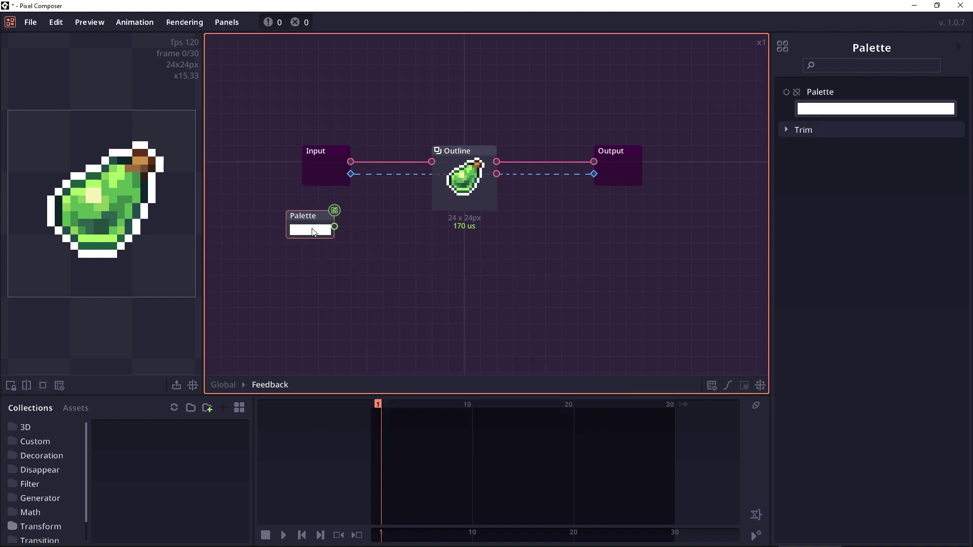
click(320, 227)
click(673, 372)
Add a Counter node below the Palette node and set its Start value to 0
right_click(308, 260)
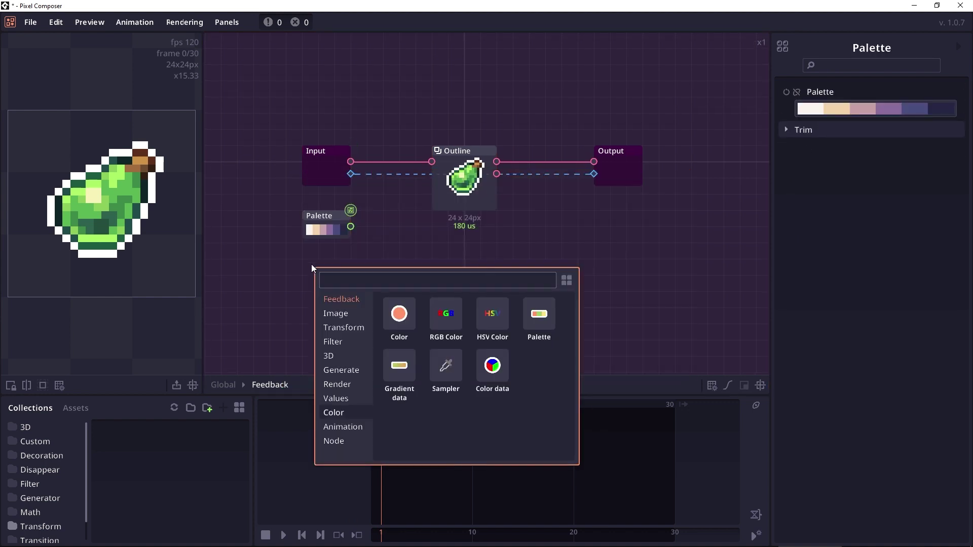
click(335, 299)
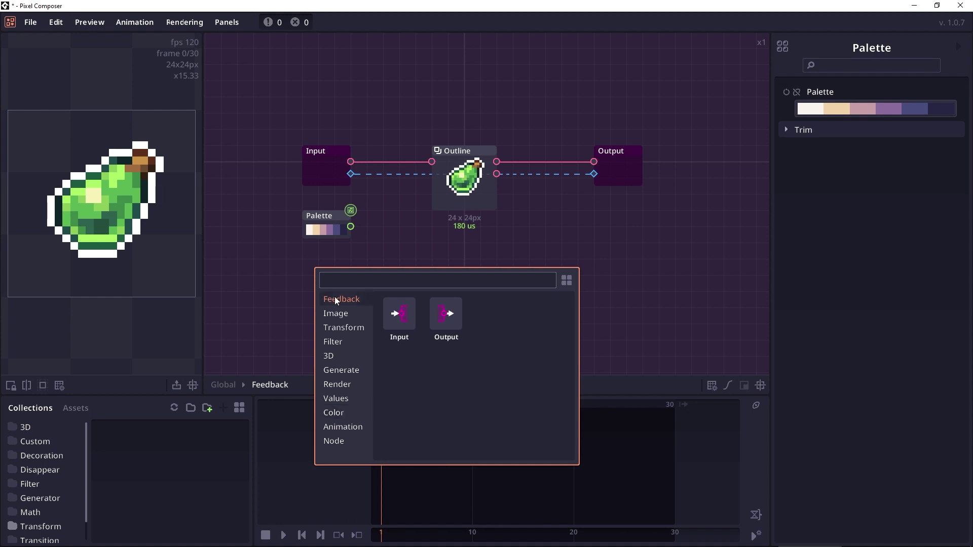
click(351, 427)
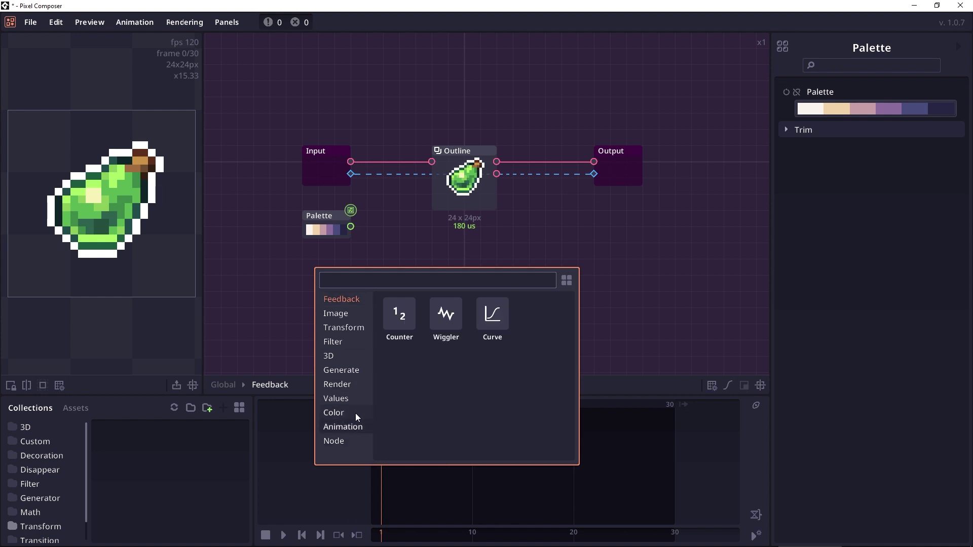
click(402, 313)
click(313, 225)
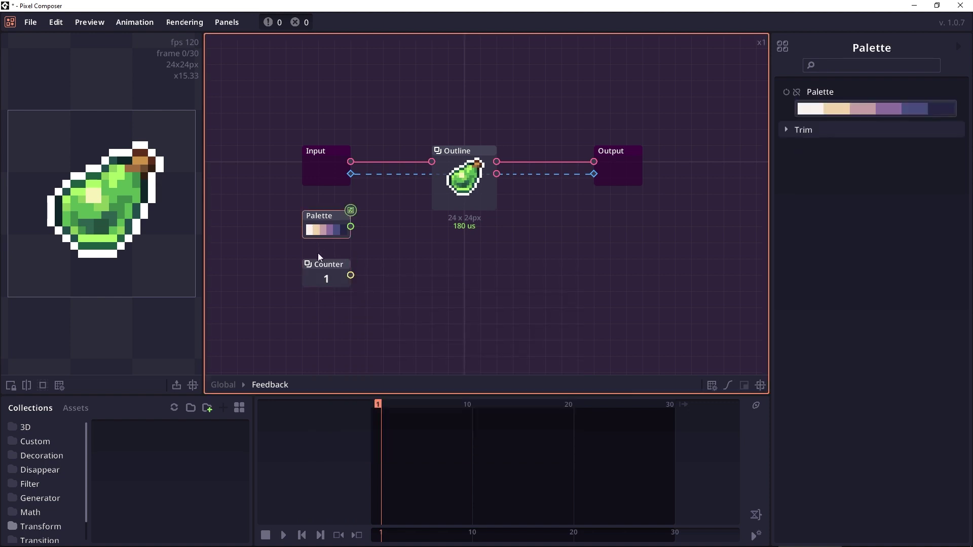
click(325, 273)
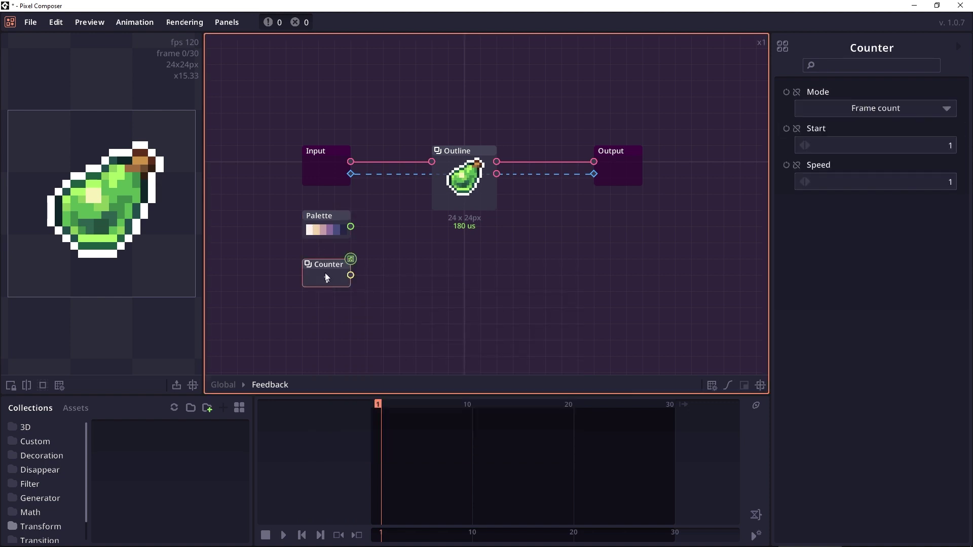
click(877, 146)
text(0)
key(Return)
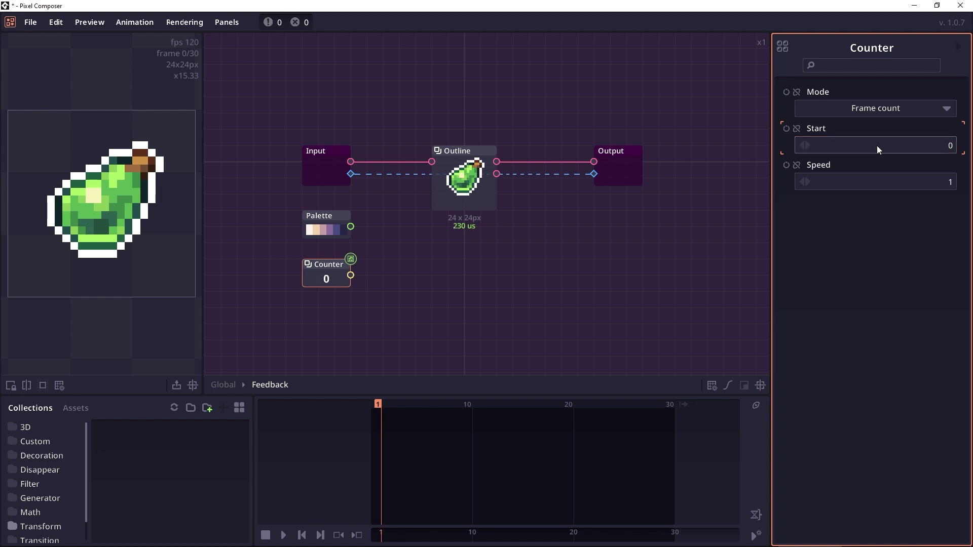
Drive the Outline's Color with an Array Get node fed by the Palette and indexed by the Counter, and preview the Outline
drag(381, 226, 431, 174)
click(386, 232)
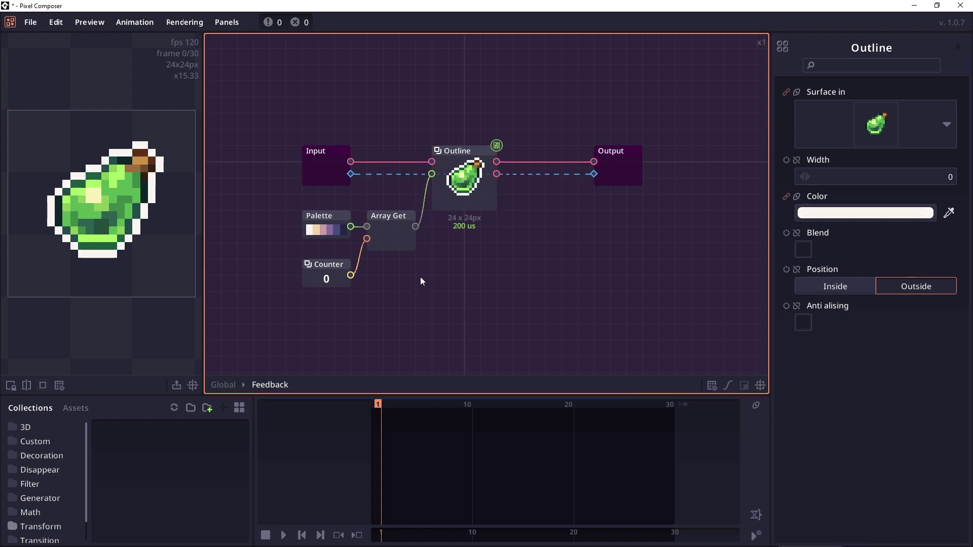
click(471, 180)
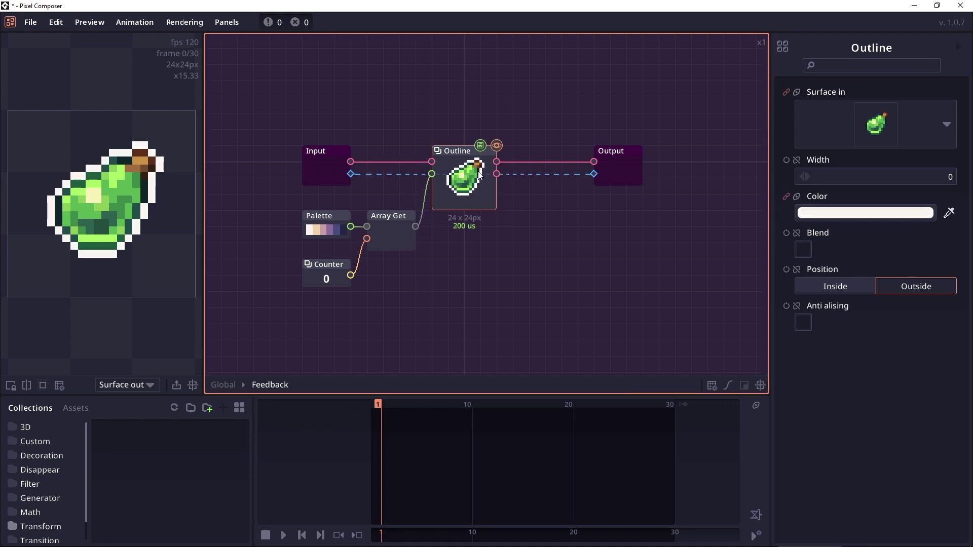
Play and pause the animation twice to check the palette-coloured outlines spreading around the sprite
click(284, 535)
click(283, 536)
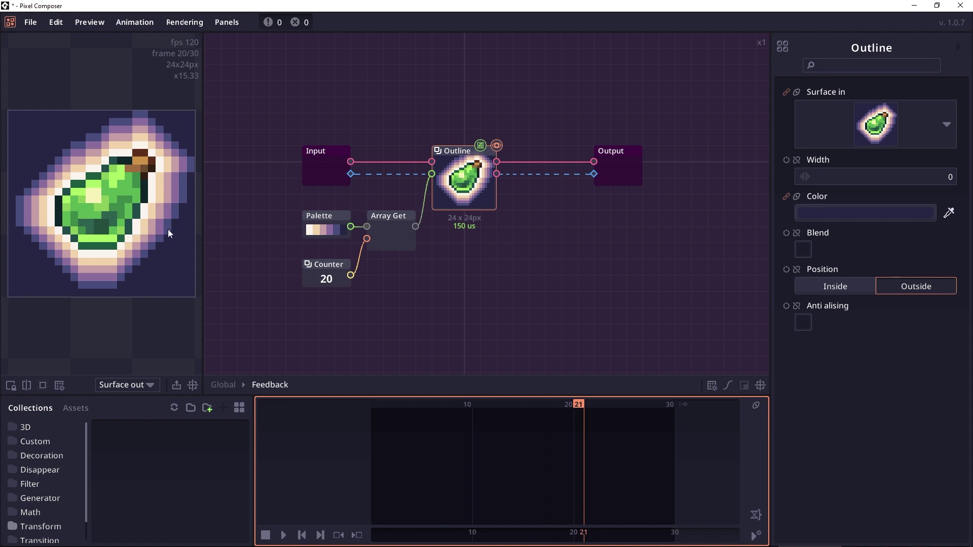
click(283, 535)
click(283, 535)
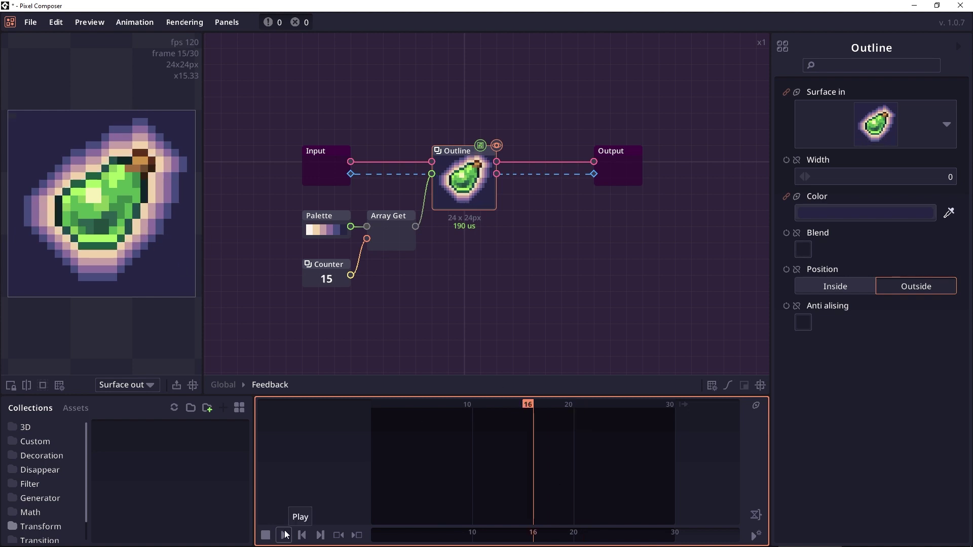
Set the Array Get node's Overflow to Loop and play the animation up to frame 25
click(384, 220)
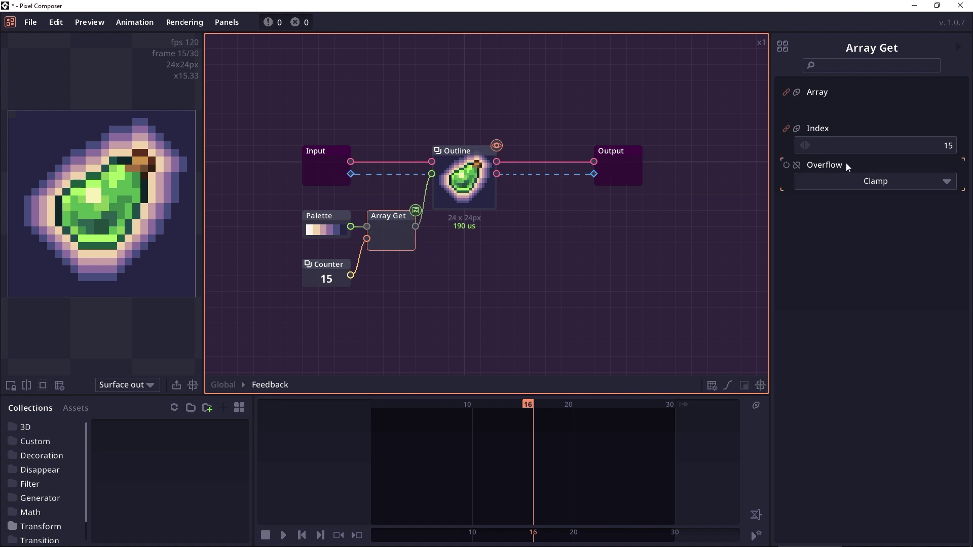
click(333, 217)
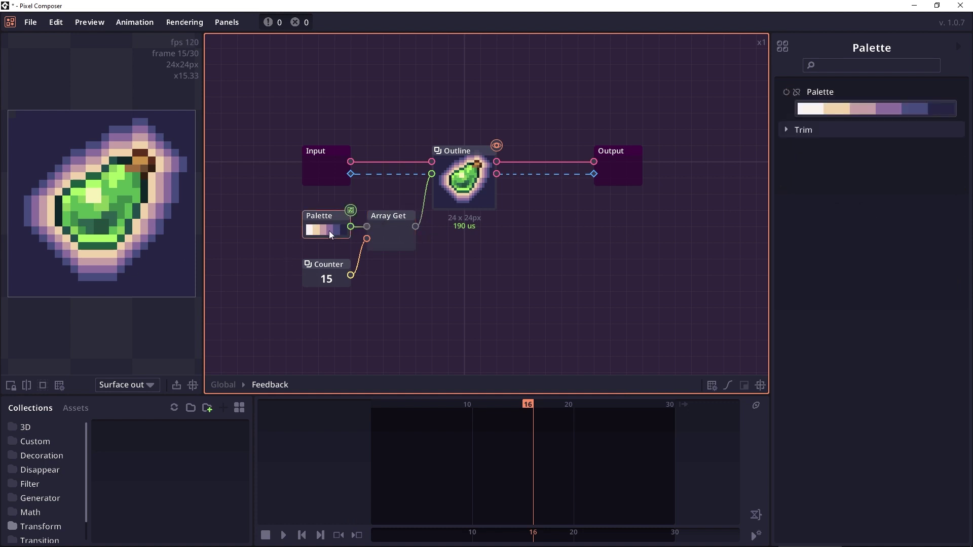
click(413, 234)
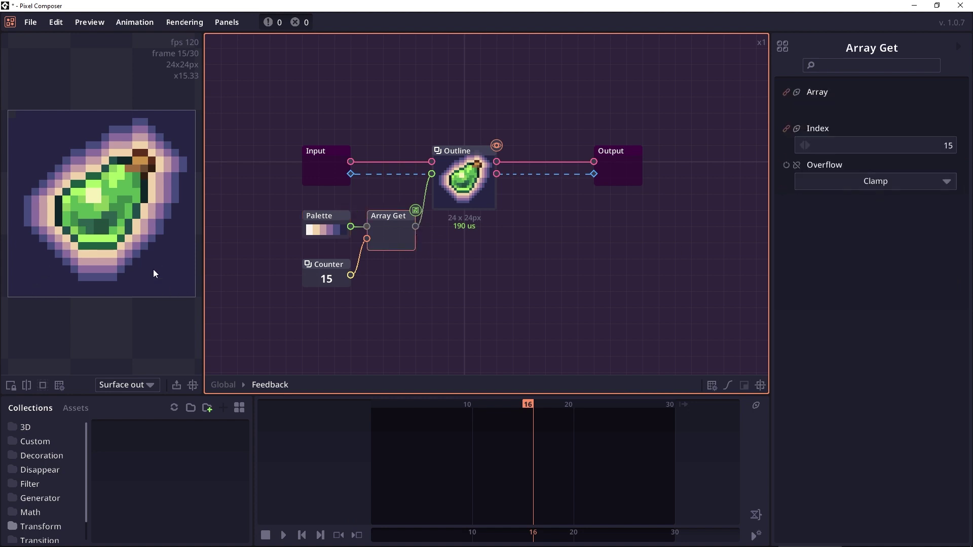
click(884, 182)
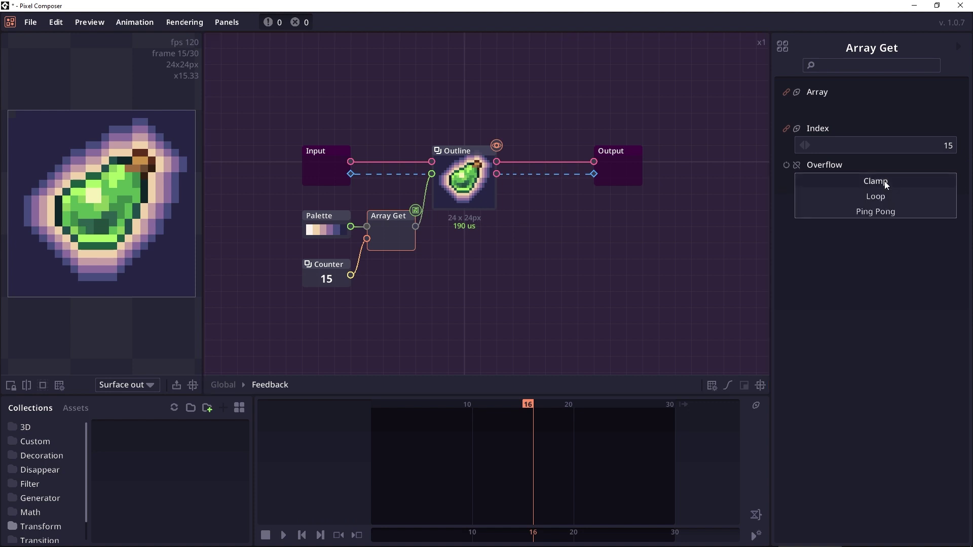
click(888, 196)
click(283, 536)
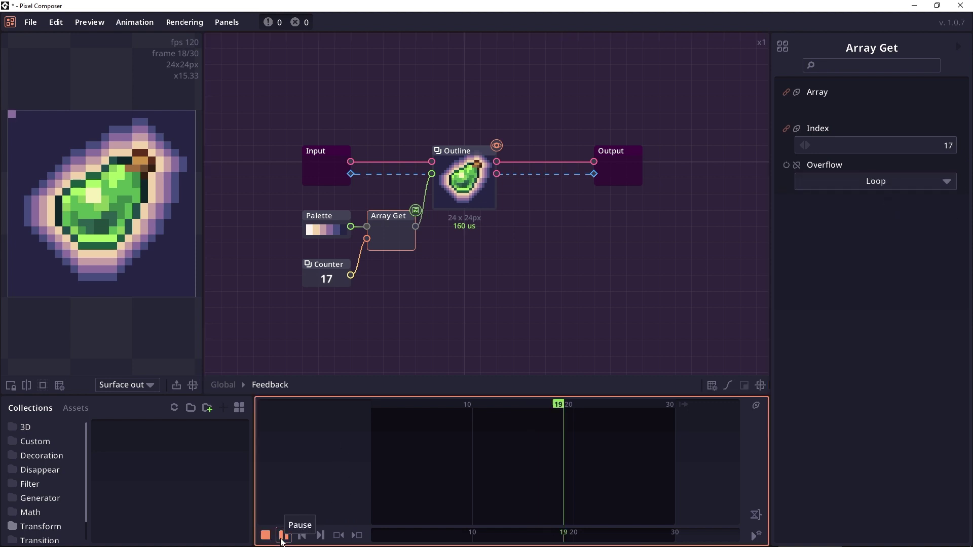
click(282, 536)
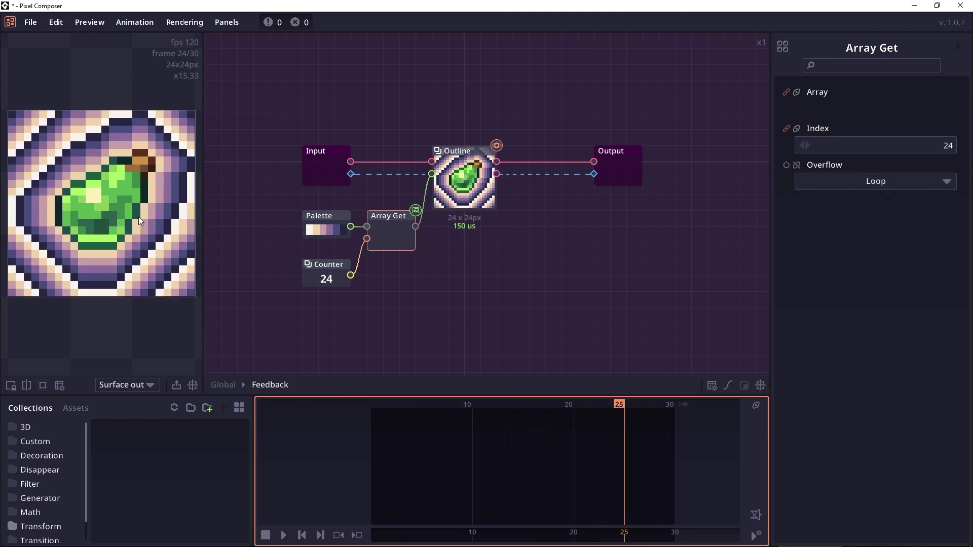
Set the Array Get node's Overflow to Ping Pong and play the animation
click(927, 184)
click(896, 215)
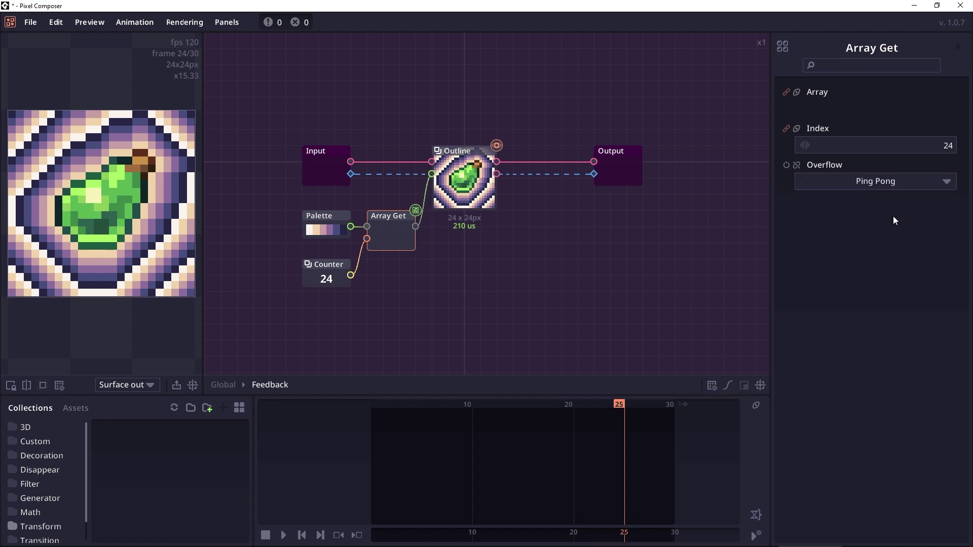
click(283, 535)
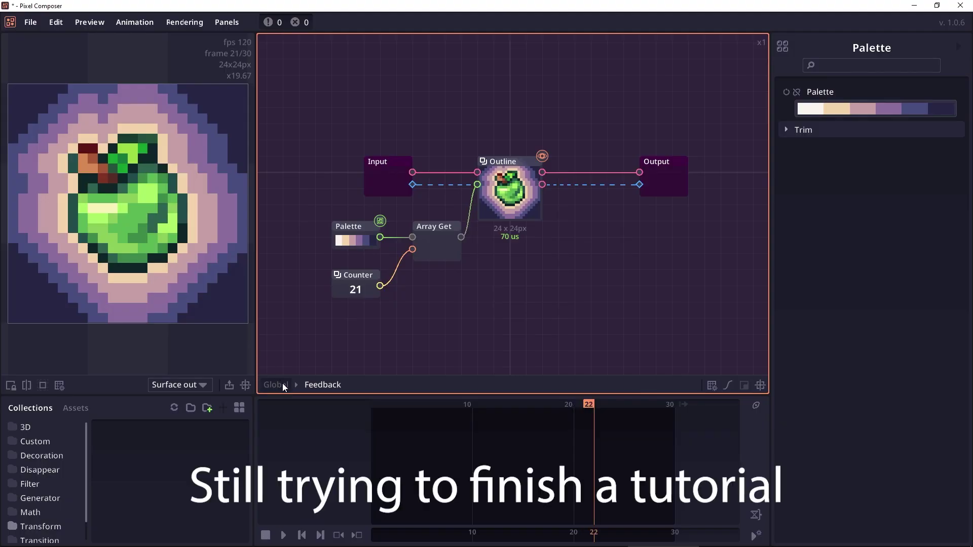
Return to the Global graph and preview the Loop node's output, followed by the Feedback node's output
click(282, 384)
click(486, 302)
click(479, 209)
right_click(479, 209)
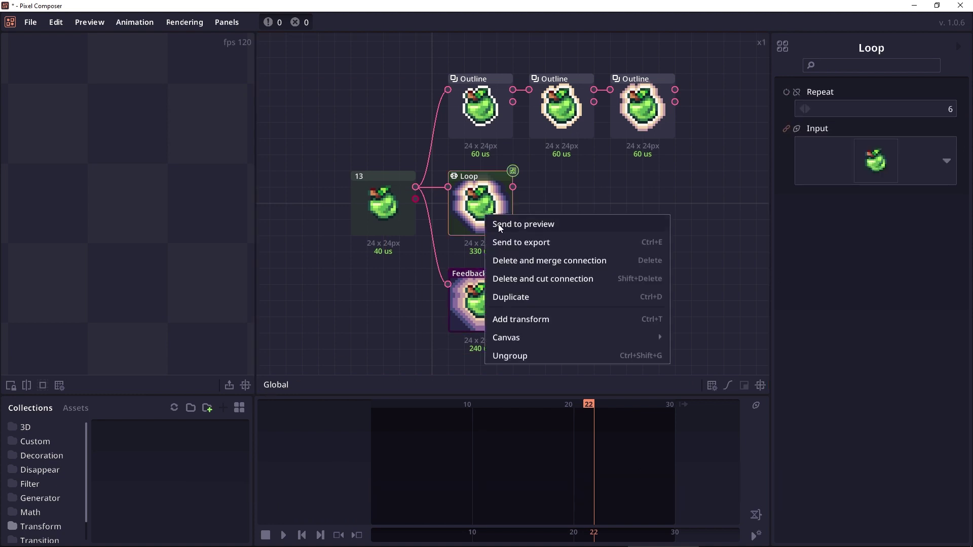
click(497, 223)
right_click(481, 303)
click(501, 317)
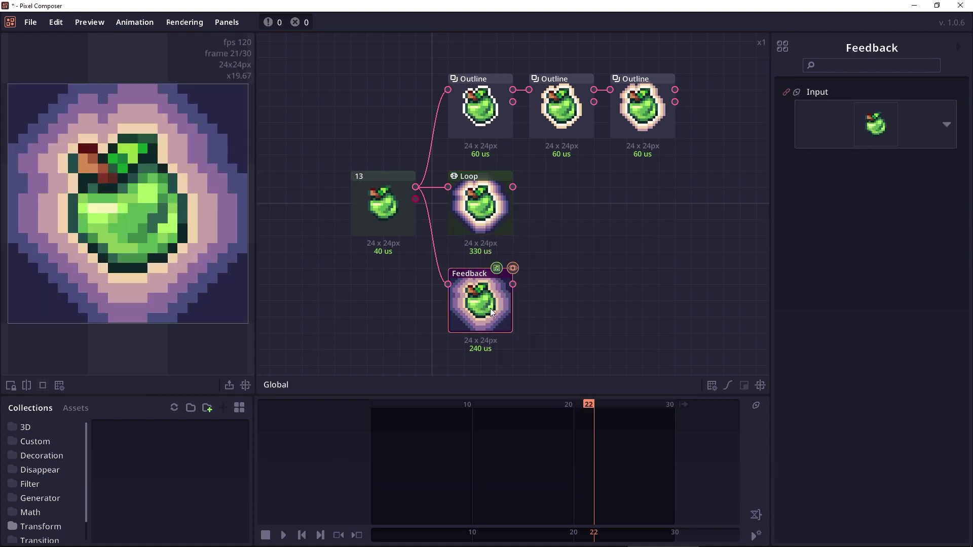
Compare the Loop and Feedback outlines by alternating the preview between the two nodes, ending on Loop
click(477, 219)
right_click(478, 219)
click(480, 228)
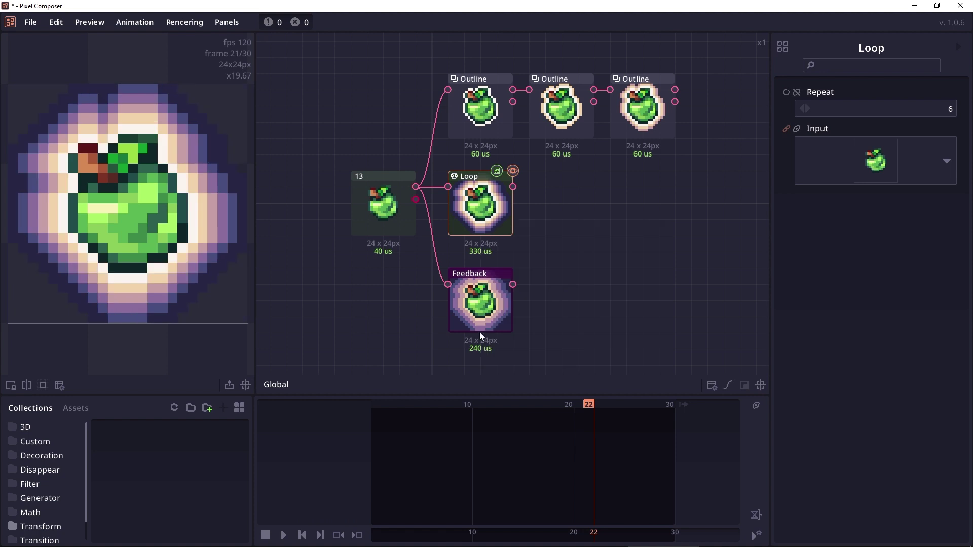
right_click(487, 307)
click(515, 319)
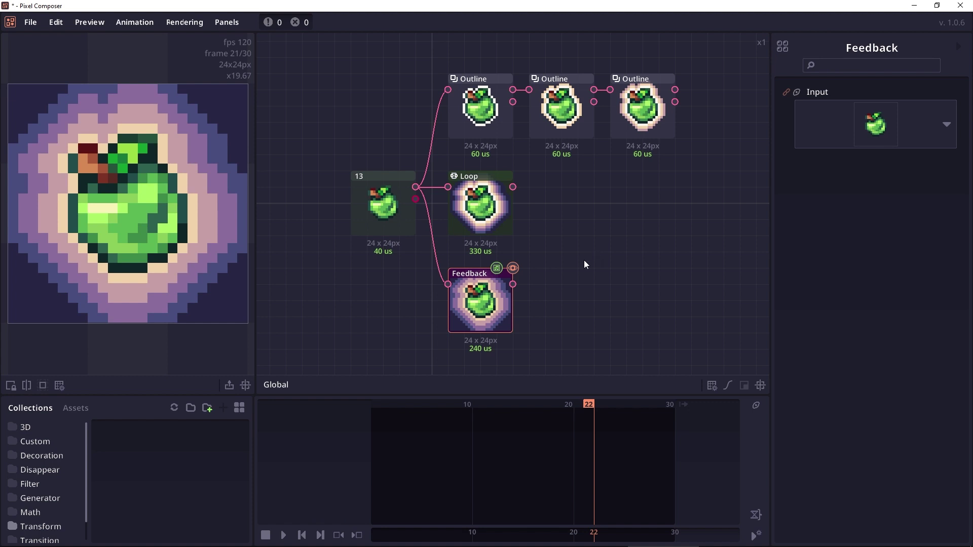
click(502, 217)
right_click(503, 217)
click(504, 219)
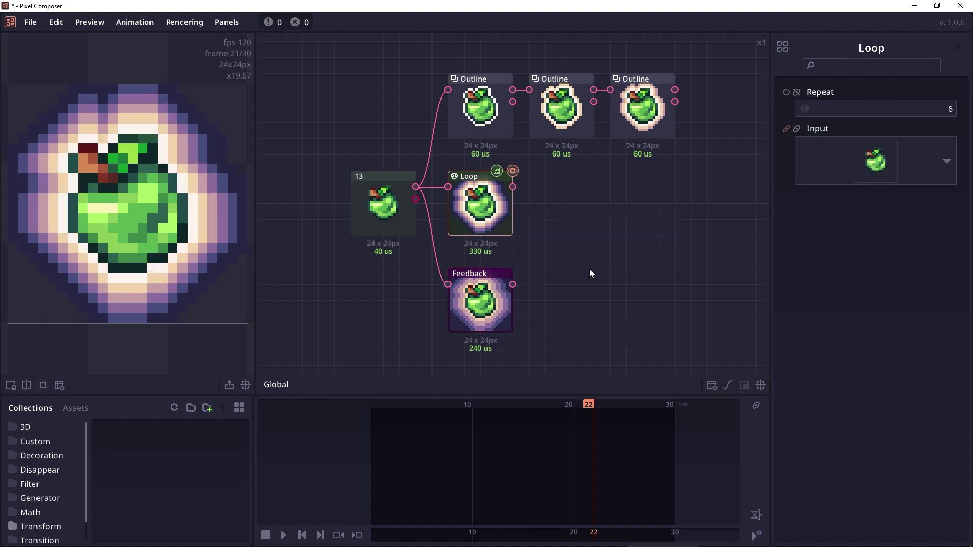
drag(589, 268, 570, 260)
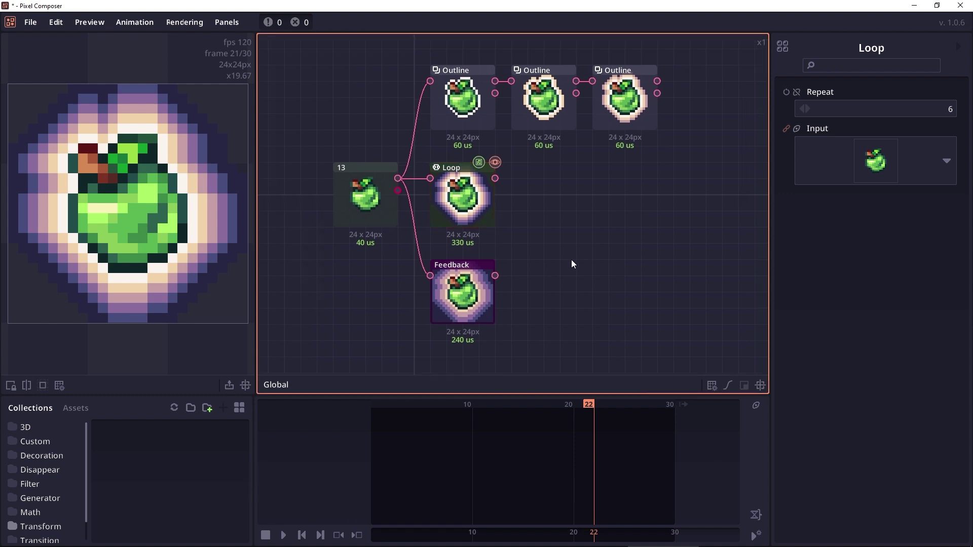